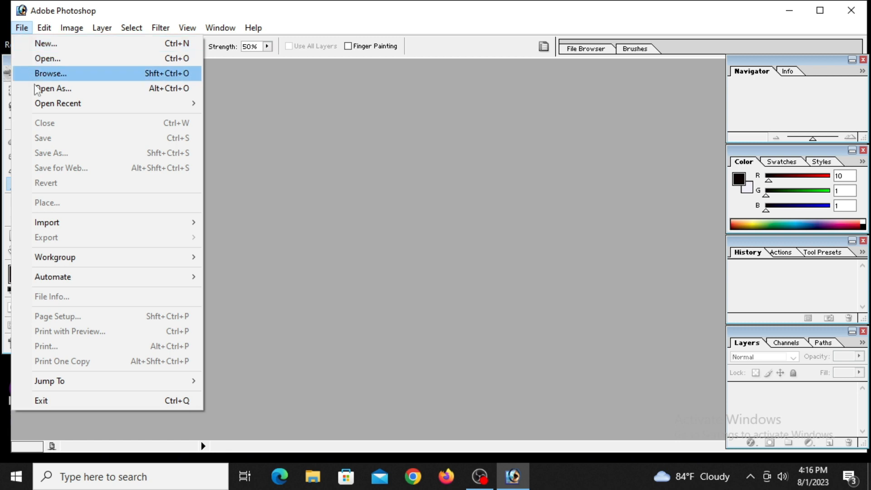
# - Open IMG_20220305_121257 from the Desktop folder and move its window clear of the toolbox
pyautogui.click(60, 59)
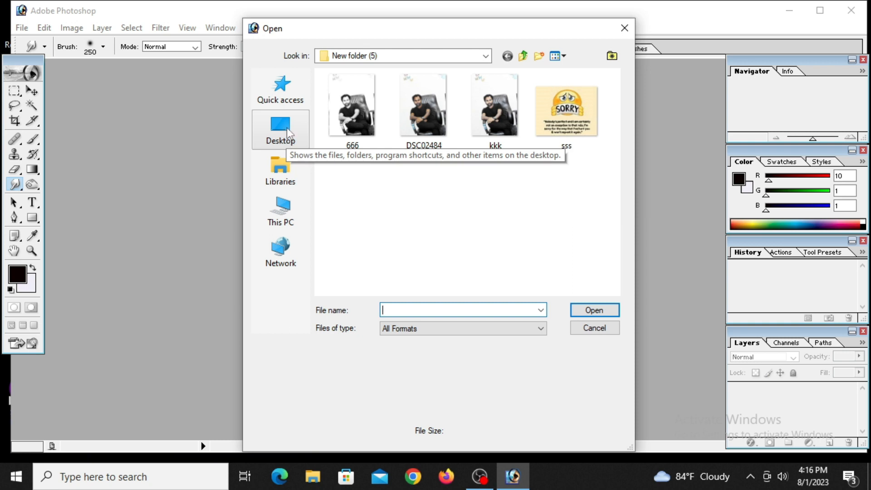
pyautogui.click(287, 129)
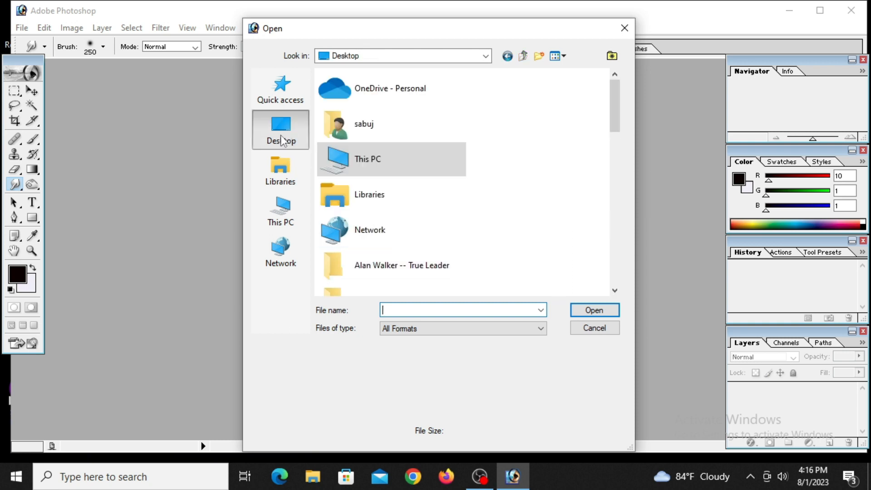
pyautogui.scroll(-5, 445, 268)
pyautogui.scroll(-5, 457, 237)
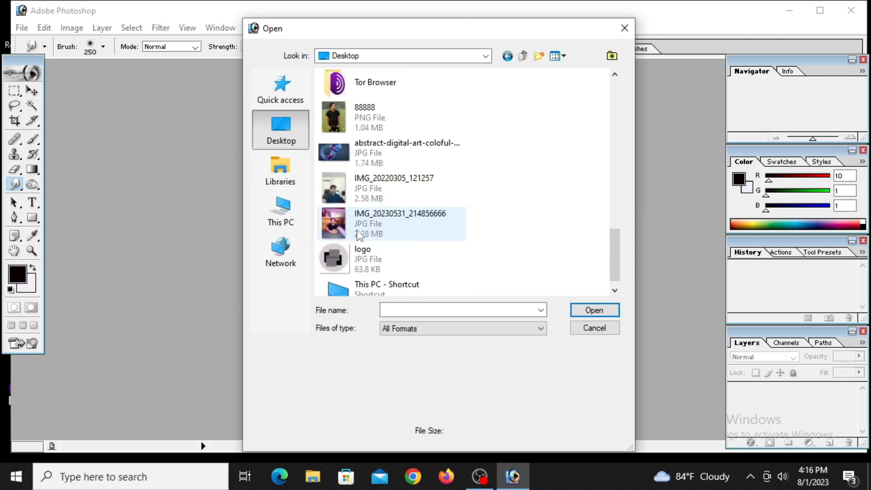
pyautogui.click(358, 188)
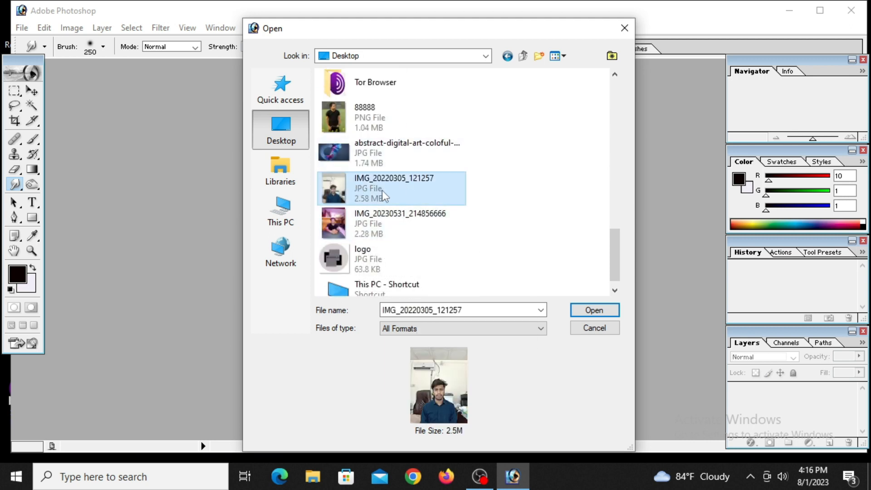
pyautogui.click(594, 310)
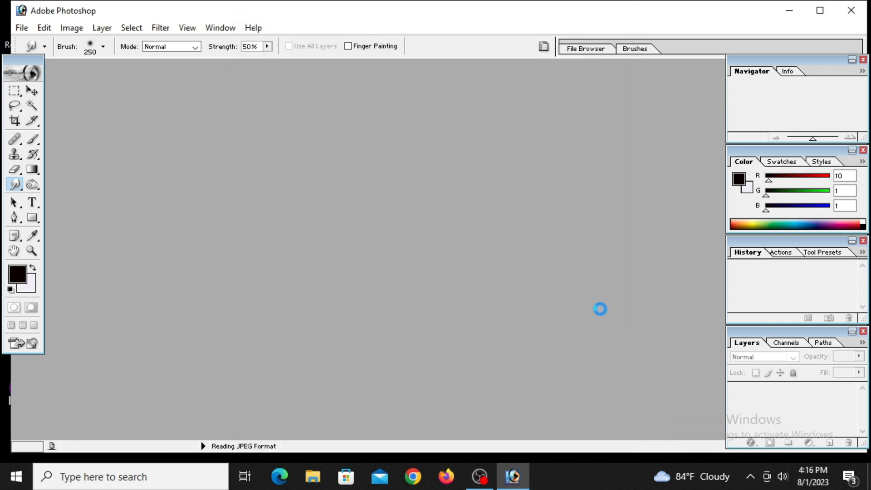
pyautogui.moveTo(105, 71); pyautogui.dragTo(317, 93)
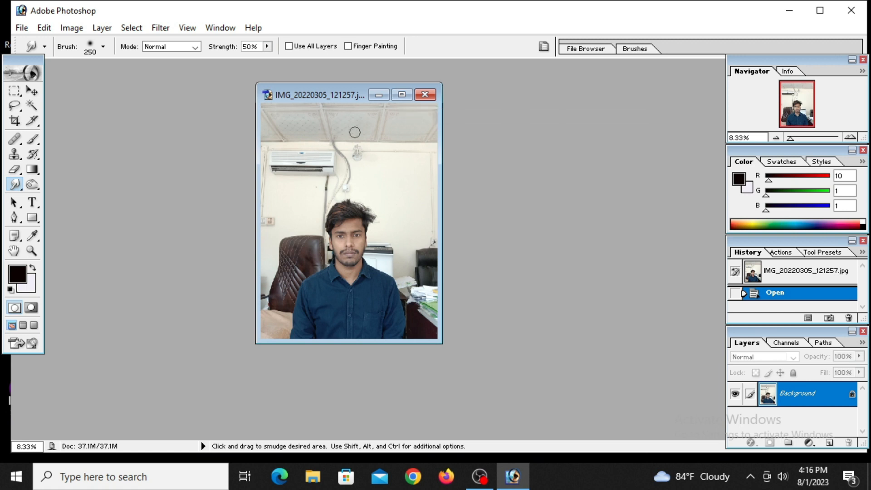
# - Close the opened IMG_20220305_121257.jpg document
pyautogui.click(22, 28)
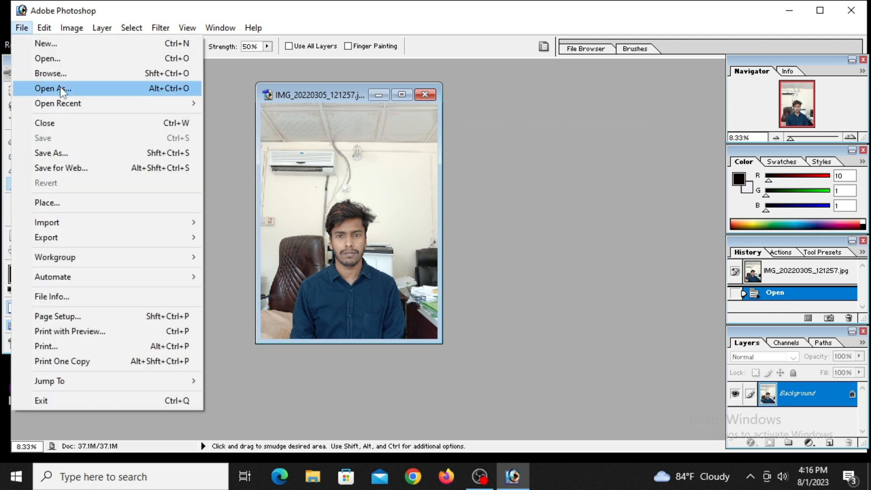
pyautogui.click(550, 149)
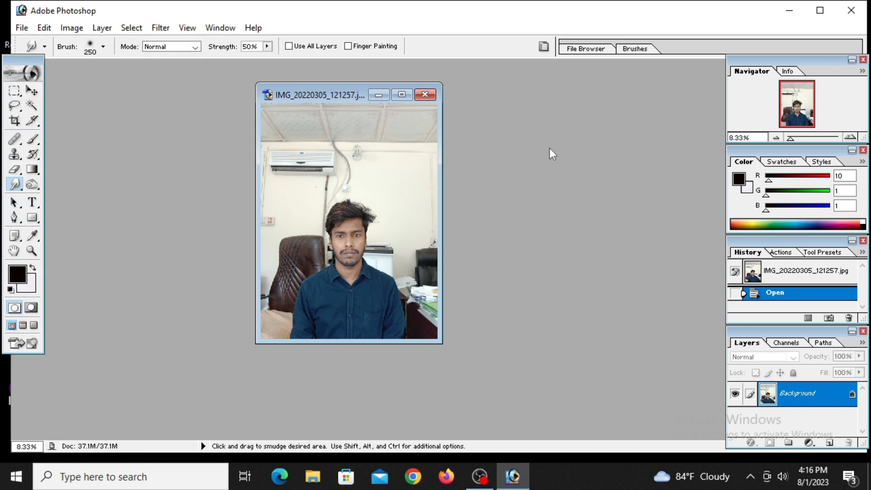
pyautogui.click(425, 95)
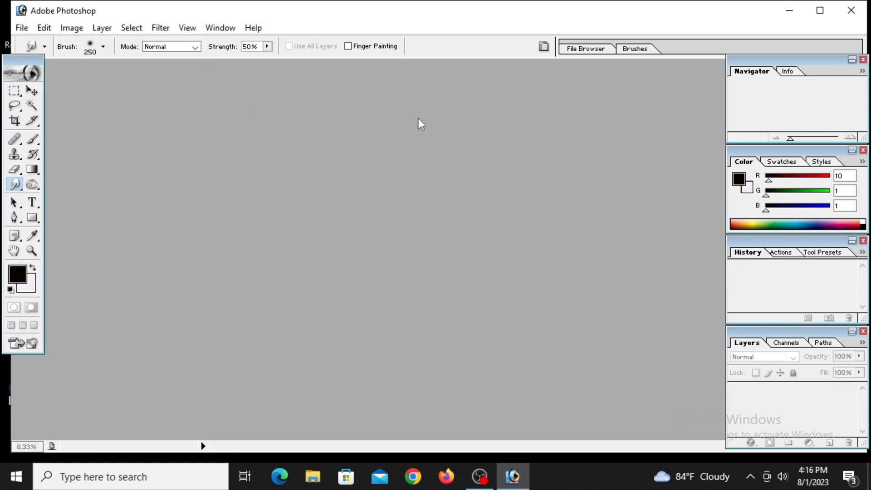
# - Bring IMG_20220305_121257 from the Windows desktop into Photoshop and maximize its document window
pyautogui.click(785, 10)
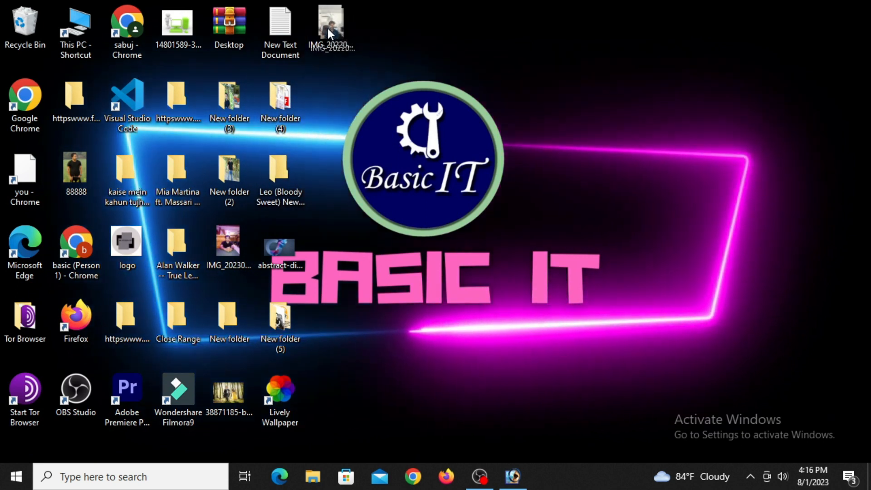
pyautogui.click(327, 26)
pyautogui.moveTo(327, 26); pyautogui.dragTo(396, 262)
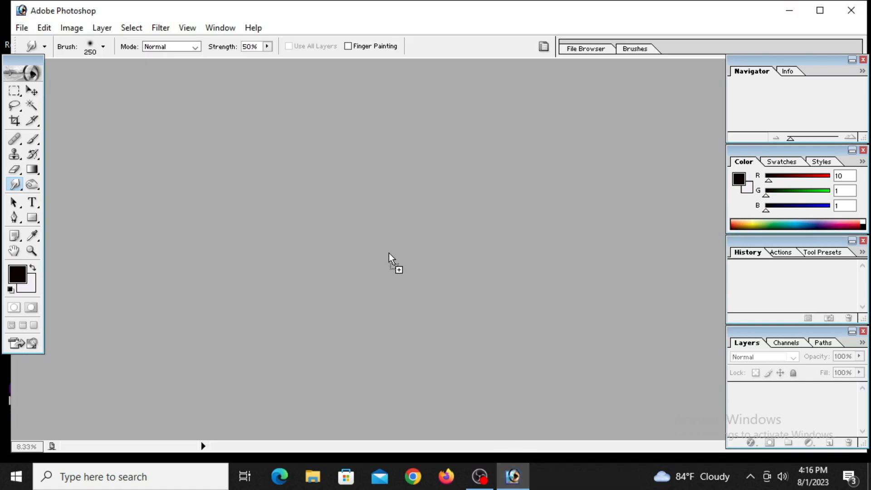
pyautogui.moveTo(372, 222); pyautogui.dragTo(370, 220)
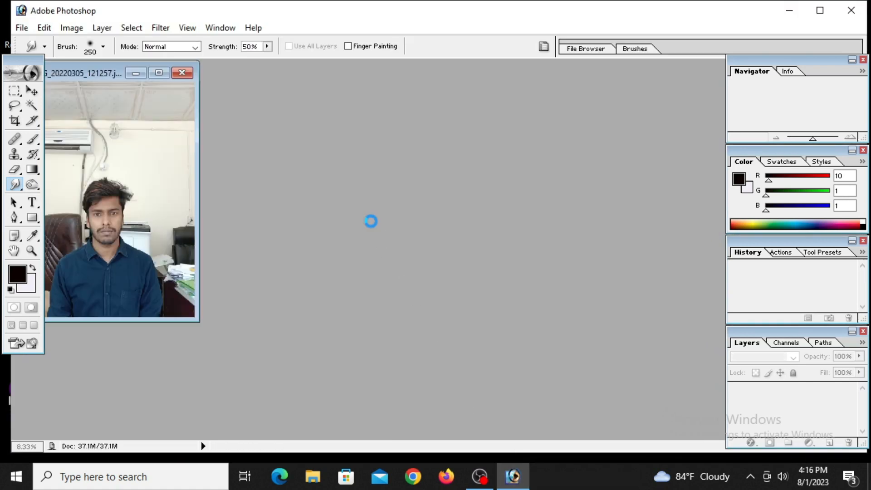
pyautogui.moveTo(108, 72); pyautogui.dragTo(207, 79)
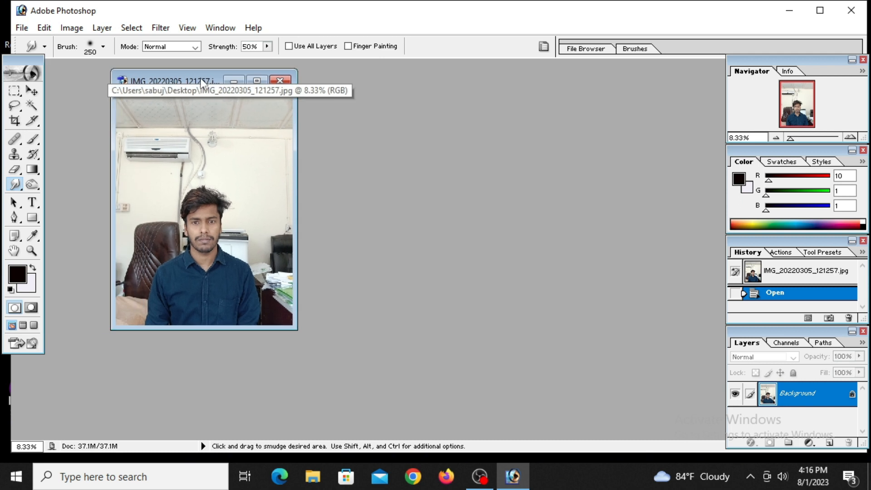
pyautogui.click(258, 81)
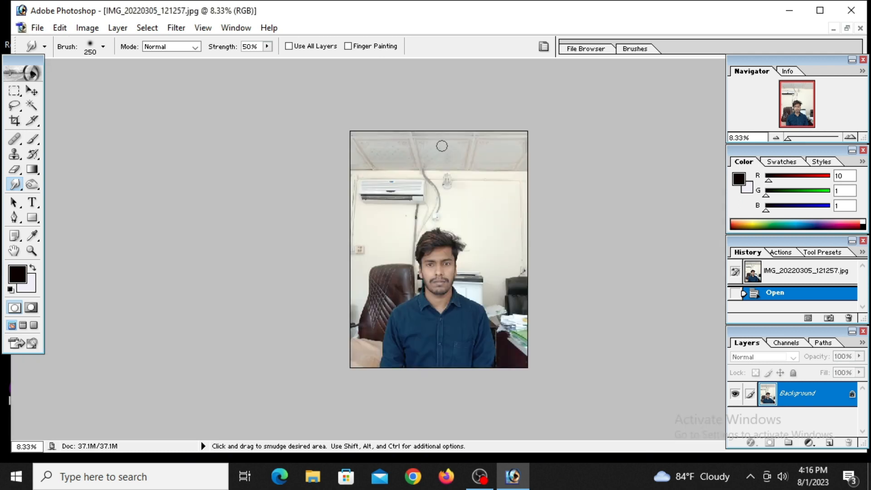
# - Set the Crop tool to a width of 1.6 in, height of 2 in and resolution of 300 pixels/inch
pyautogui.hotkey('ctrl', '+')
pyautogui.hotkey('ctrl', '+')
pyautogui.hotkey('ctrl', '-')
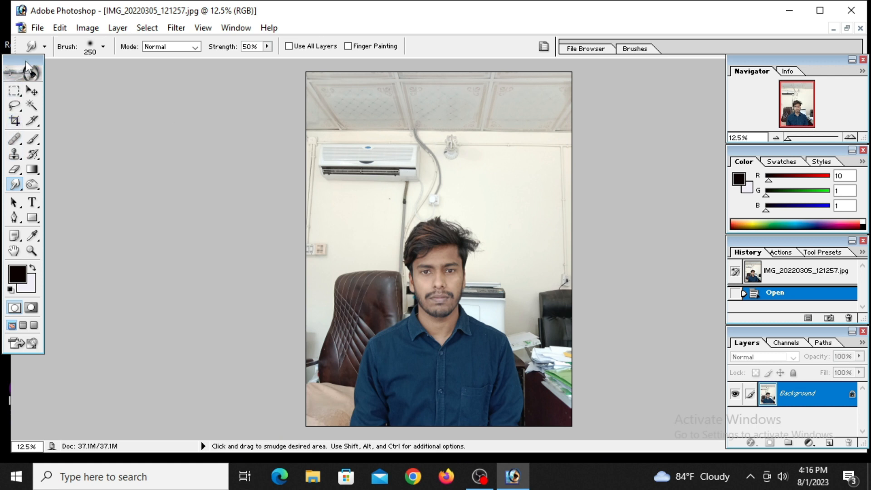
pyautogui.moveTo(22, 59); pyautogui.dragTo(30, 64)
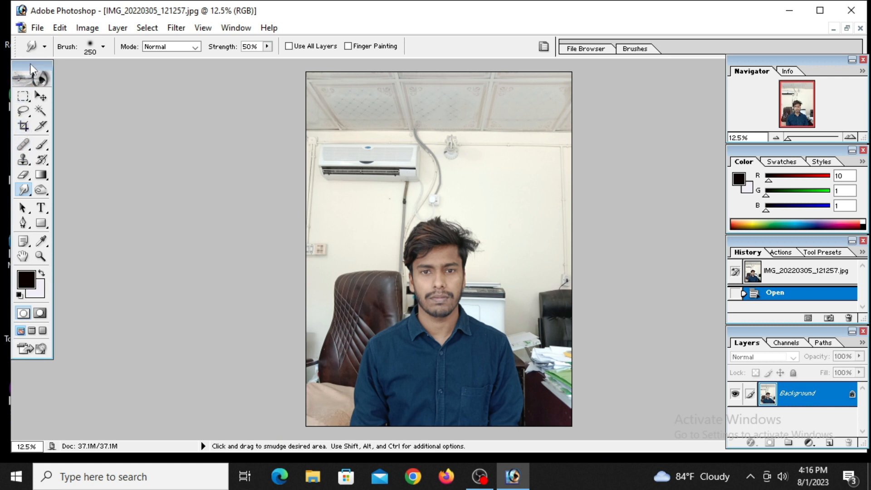
pyautogui.click(24, 127)
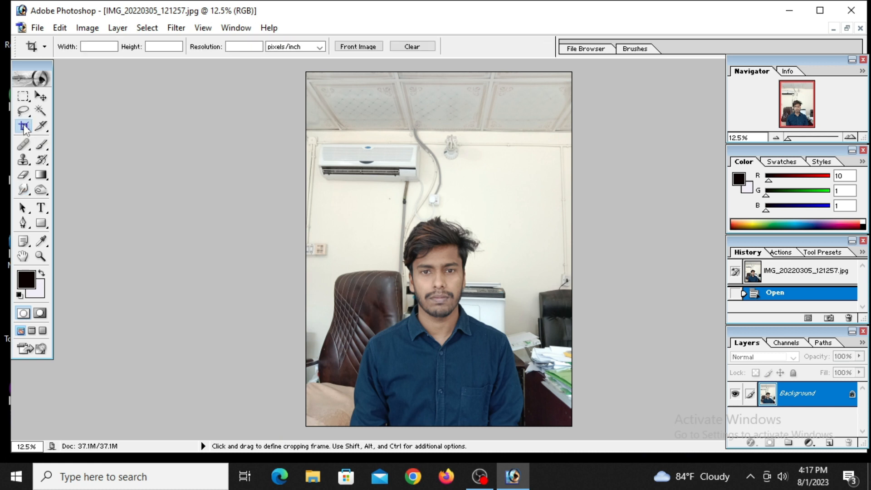
pyautogui.click(111, 46)
pyautogui.write('1.6')
pyautogui.click(161, 46)
pyautogui.click(248, 47)
pyautogui.write('300')
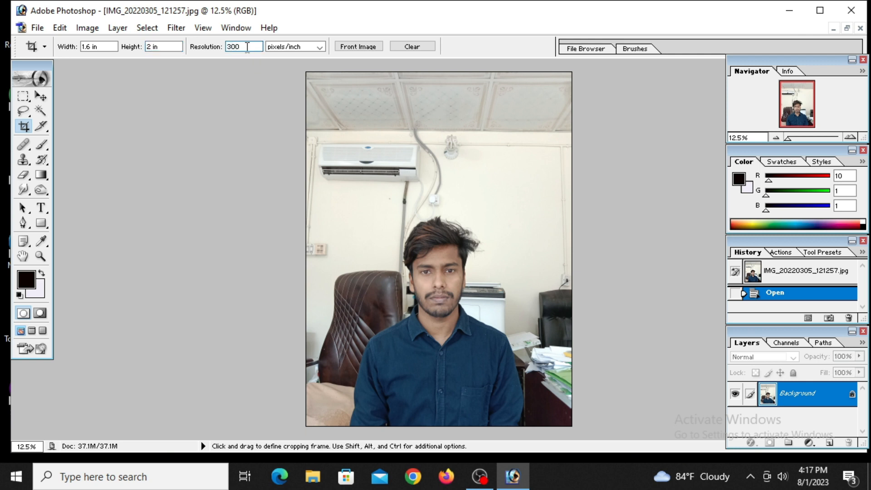
# - Crop the photo to the man's head and shoulders, nudging the frame down and slightly right to centre him
pyautogui.click(274, 200)
pyautogui.moveTo(363, 200); pyautogui.dragTo(513, 411)
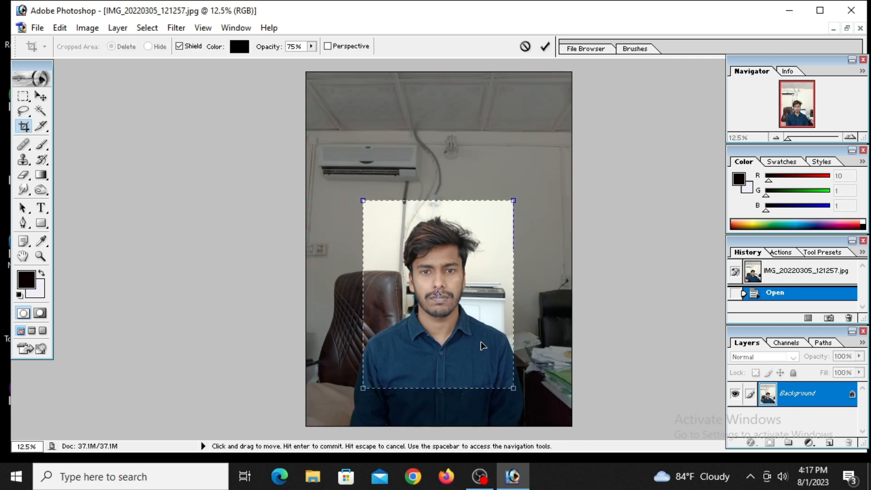
pyautogui.press('Down')
pyautogui.press('Down')
pyautogui.press('Down')
pyautogui.press('Down')
pyautogui.press('Down')
pyautogui.press('Down')
pyautogui.press('Down')
pyautogui.press('Down')
pyautogui.press('Down')
pyautogui.press('Down')
pyautogui.press('Down')
pyautogui.press('Down')
pyautogui.press('Down')
pyautogui.press('Right')
pyautogui.press('Right')
pyautogui.press('Right')
pyautogui.press('Down')
pyautogui.press('Down')
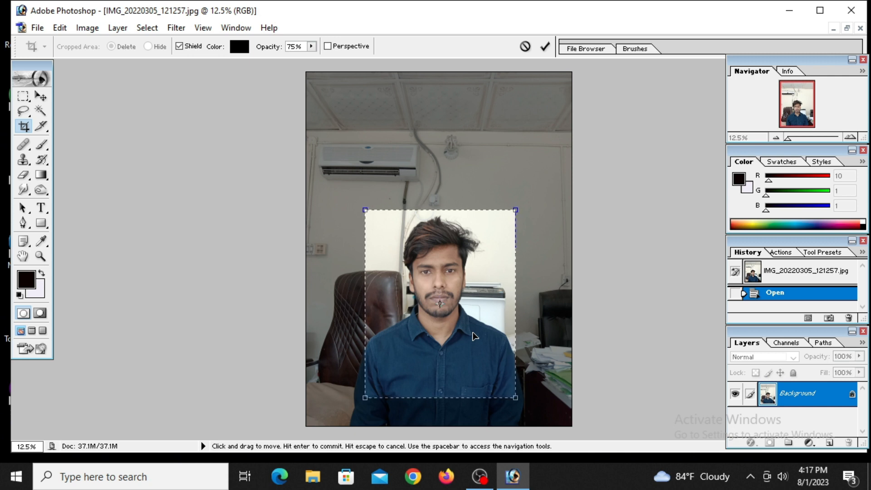
pyautogui.press('Right')
pyautogui.press('Up')
pyautogui.press('Left')
pyautogui.press('Right')
pyautogui.press('Right')
pyautogui.press('Left')
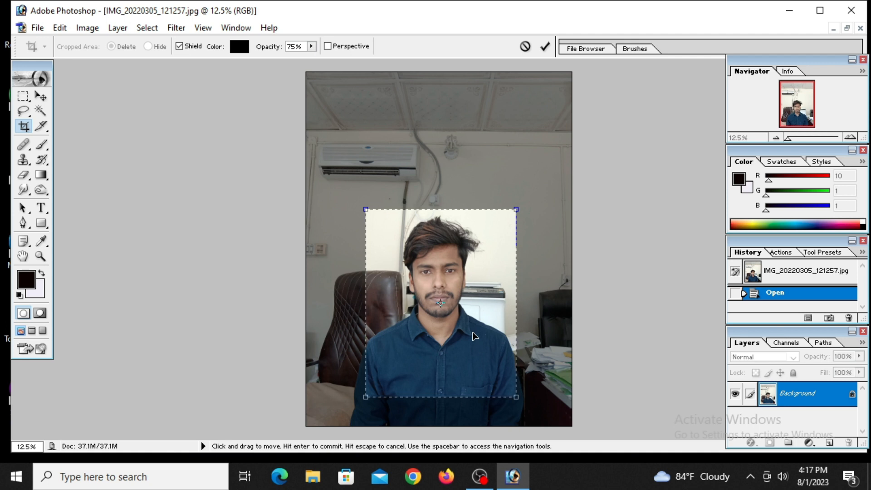
pyautogui.press('Return')
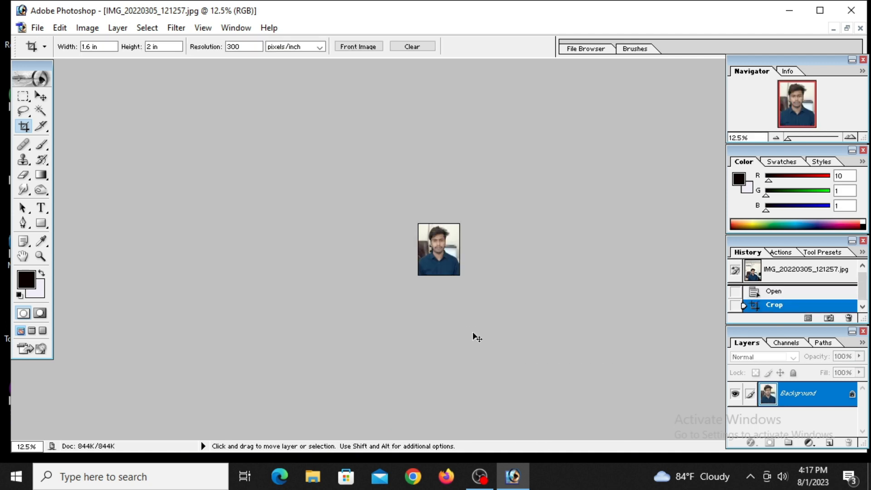
# - Get the Pen tool ready with the cropped photo enlarged to 200% around the shoulders
pyautogui.hotkey('ctrl', '+')
pyautogui.hotkey('ctrl', '+')
pyautogui.hotkey('ctrl', '+')
pyautogui.hotkey('ctrl', '+')
pyautogui.hotkey('ctrl', '+')
pyautogui.hotkey('ctrl', '+')
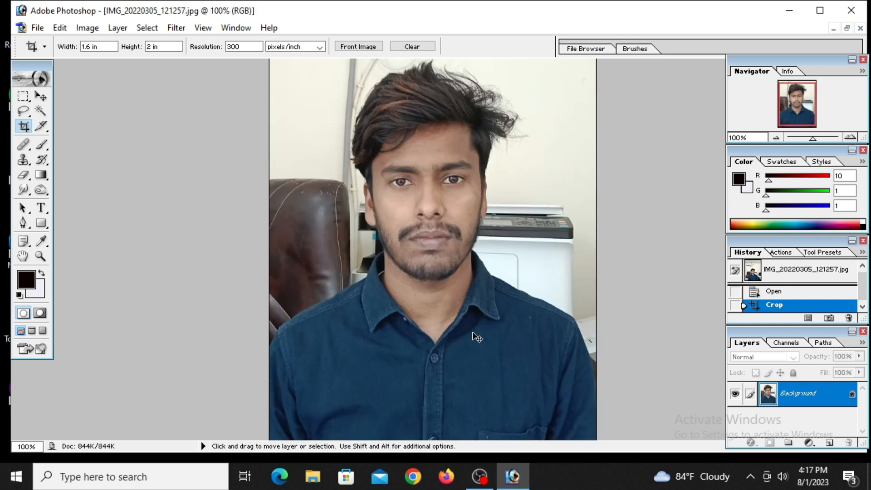
pyautogui.click(24, 224)
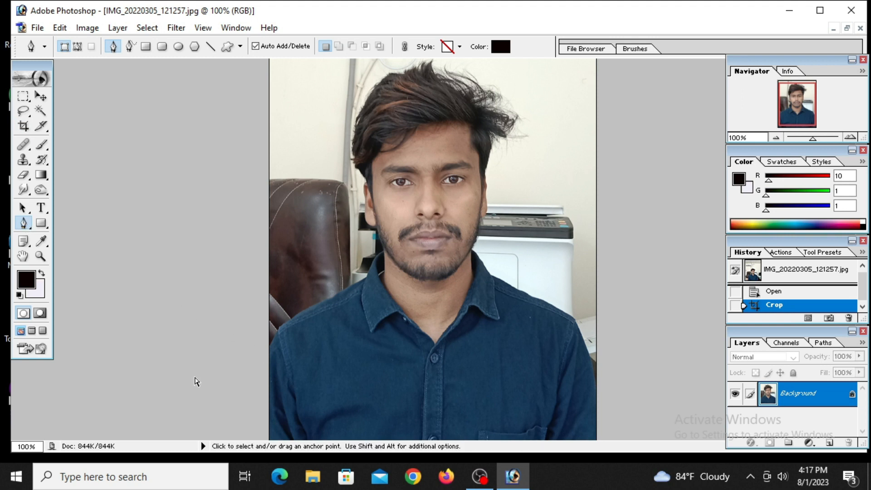
pyautogui.hotkey('ctrl', '+')
pyautogui.moveTo(140, 410); pyautogui.dragTo(151, 351)
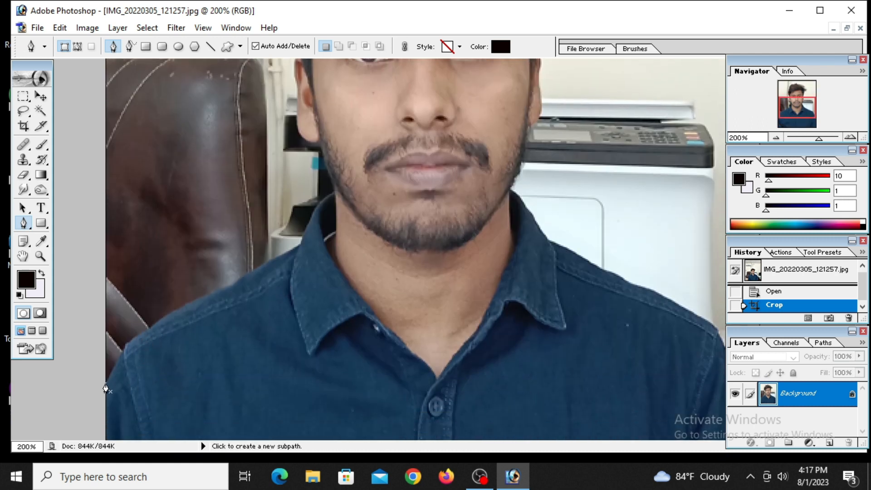
pyautogui.click(106, 389)
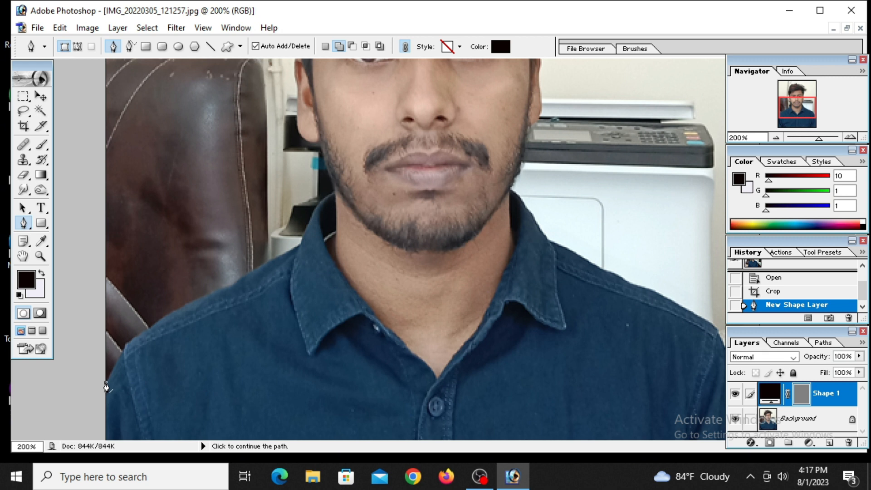
pyautogui.click(106, 388)
pyautogui.moveTo(193, 300); pyautogui.dragTo(253, 272)
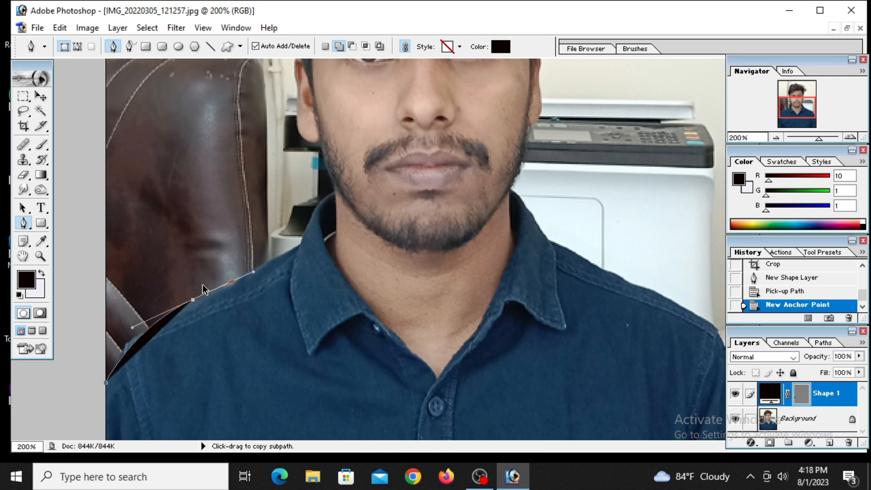
pyautogui.hotkey('ctrl', 'z')
pyautogui.hotkey('ctrl', 'alt', 'z')
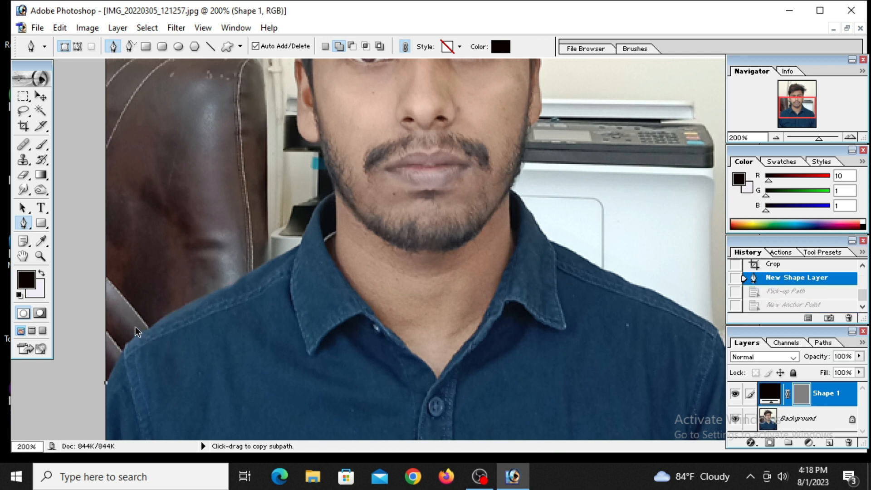
pyautogui.moveTo(219, 288); pyautogui.dragTo(272, 274)
pyautogui.click(136, 217)
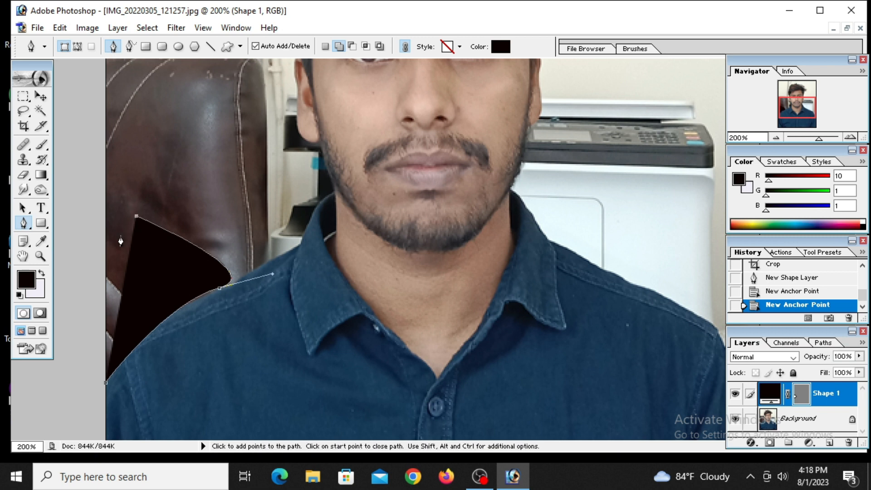
pyautogui.hotkey('ctrl', 'alt', 'z')
pyautogui.hotkey('ctrl', 'alt', 'z')
pyautogui.hotkey('ctrl', 'alt', 'z')
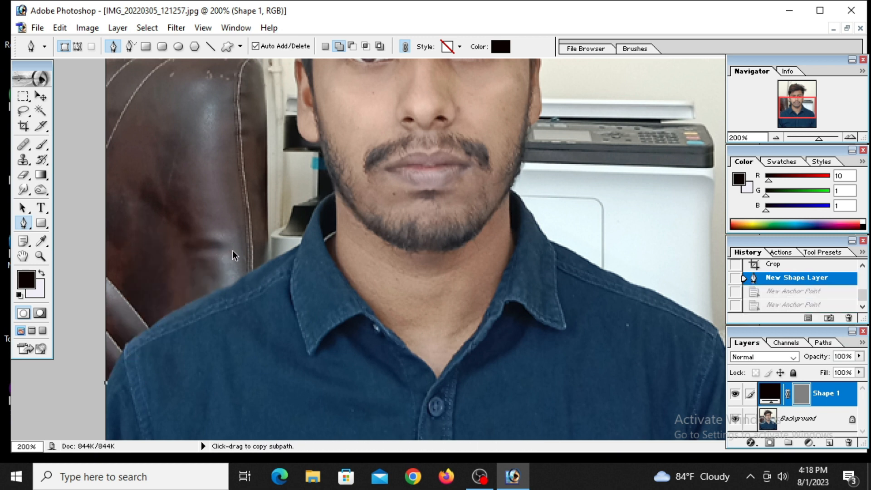
# - Set the Pen tool to draw paths and trace the shoulder from the photo's left edge up to the collar
pyautogui.click(78, 46)
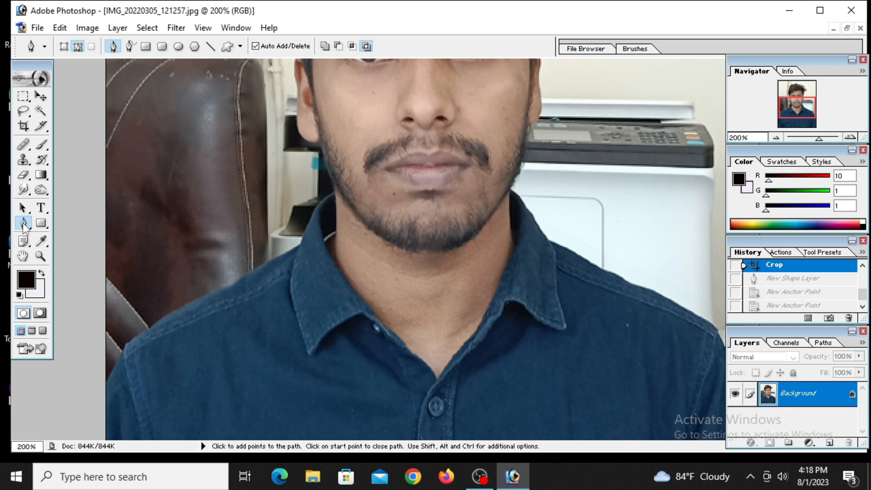
pyautogui.click(106, 385)
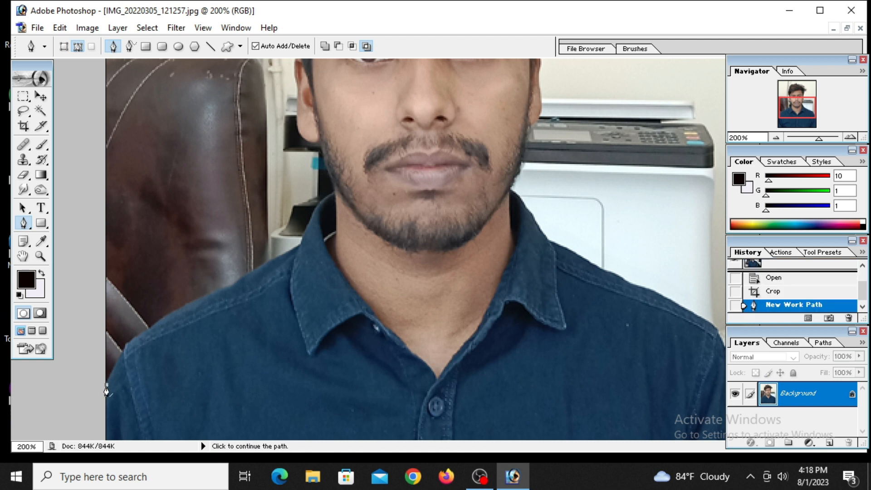
pyautogui.moveTo(190, 304)
pyautogui.mouseDown()
pyautogui.moveTo(260, 274)
pyautogui.moveTo(190, 303)
pyautogui.mouseUp()
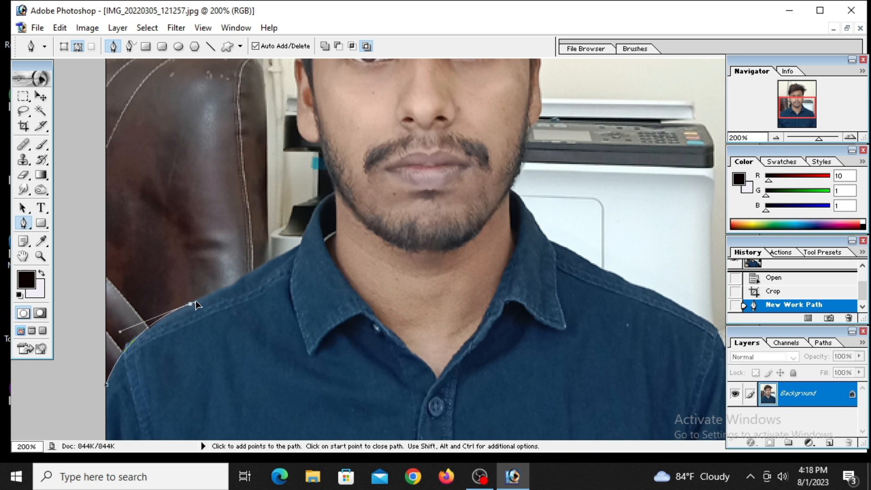
pyautogui.moveTo(191, 304); pyautogui.dragTo(200, 288)
pyautogui.moveTo(201, 295); pyautogui.dragTo(203, 297)
pyautogui.click(203, 297)
pyautogui.click(203, 297)
pyautogui.moveTo(299, 246)
pyautogui.mouseDown()
pyautogui.moveTo(308, 241)
pyautogui.moveTo(300, 243)
pyautogui.mouseUp()
pyautogui.click(300, 244)
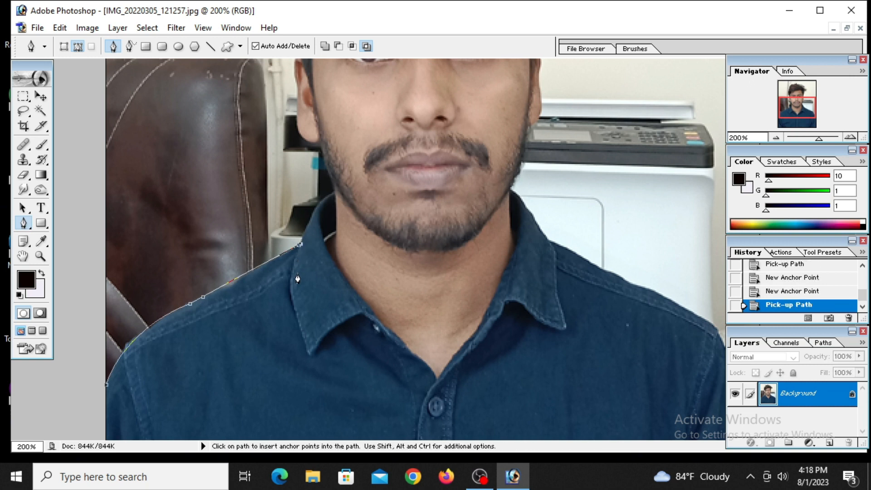
# - Extend the path up the outer edge of the collar on the photo's left side
pyautogui.hotkey('ctrl', '+')
pyautogui.press('space')
pyautogui.moveTo(256, 210); pyautogui.dragTo(270, 257)
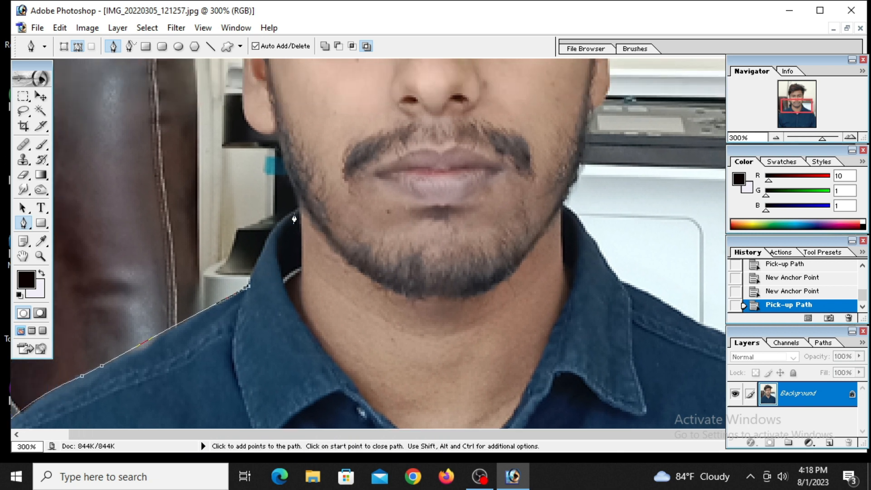
pyautogui.moveTo(298, 210)
pyautogui.mouseDown()
pyautogui.moveTo(325, 205)
pyautogui.moveTo(283, 217)
pyautogui.moveTo(295, 194)
pyautogui.mouseUp()
pyautogui.click(298, 198)
# - Extend the path up the jaw and around the ear on the photo's left side to the hairline
pyautogui.press('space')
pyautogui.moveTo(297, 198); pyautogui.dragTo(306, 247)
pyautogui.click(284, 187)
pyautogui.moveTo(284, 183)
pyautogui.mouseDown()
pyautogui.moveTo(286, 172)
pyautogui.moveTo(271, 185)
pyautogui.mouseUp()
pyautogui.press('space')
pyautogui.moveTo(231, 136); pyautogui.dragTo(288, 167)
pyautogui.click(263, 156)
pyautogui.press('space')
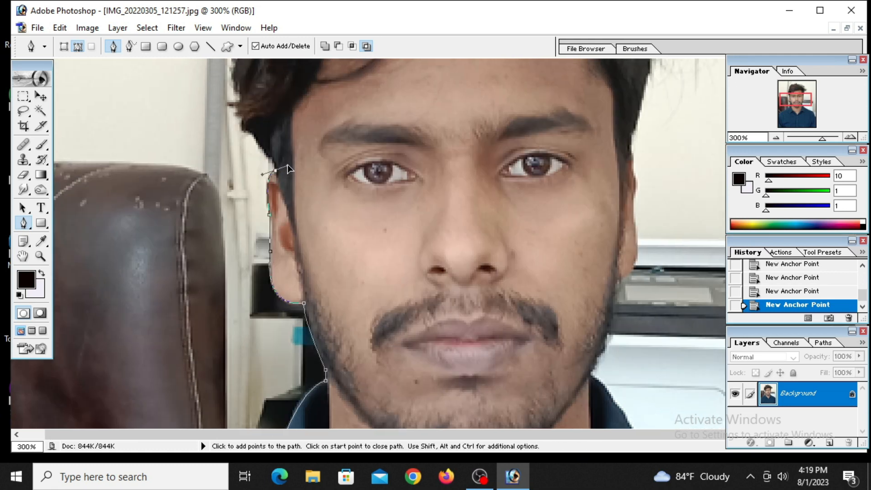
# - Trace the side of the hair above that ear up towards the crown
pyautogui.press('space')
pyautogui.moveTo(260, 148); pyautogui.dragTo(278, 197)
pyautogui.moveTo(255, 146)
pyautogui.mouseDown()
pyautogui.moveTo(252, 121)
pyautogui.moveTo(253, 133)
pyautogui.mouseUp()
pyautogui.press('space')
pyautogui.moveTo(252, 133); pyautogui.dragTo(260, 271)
pyautogui.moveTo(282, 146); pyautogui.dragTo(304, 105)
pyautogui.moveTo(284, 134); pyautogui.dragTo(252, 217)
# - Trace the spiky top of the hair with closely spaced anchor points
pyautogui.moveTo(366, 128); pyautogui.dragTo(417, 106)
pyautogui.click(422, 99)
pyautogui.click(440, 98)
pyautogui.click(457, 88)
pyautogui.click(462, 121)
pyautogui.click(488, 132)
pyautogui.click(515, 141)
pyautogui.click(494, 116)
pyautogui.click(525, 125)
# - Trace the messy curls on the photo's right side and back in towards the temple, redoing one misplaced anchor point
pyautogui.moveTo(606, 169); pyautogui.dragTo(614, 180)
pyautogui.click(637, 174)
pyautogui.click(661, 183)
pyautogui.click(655, 202)
pyautogui.click(669, 241)
pyautogui.moveTo(696, 268); pyautogui.dragTo(699, 236)
pyautogui.moveTo(679, 274); pyautogui.dragTo(636, 308)
pyautogui.click(648, 278)
pyautogui.hotkey('ctrl', 'alt', 'z')
pyautogui.click(654, 277)
# - Trace the temple, ear and bearded cheek on the photo's right side down to the collar
pyautogui.click(630, 338)
pyautogui.moveTo(622, 359); pyautogui.dragTo(617, 337)
pyautogui.hotkey('ctrl', 'alt', 'z')
pyautogui.click(618, 335)
pyautogui.moveTo(613, 376); pyautogui.dragTo(604, 351)
pyautogui.moveTo(605, 382); pyautogui.dragTo(610, 350)
pyautogui.moveTo(614, 340); pyautogui.dragTo(608, 252)
pyautogui.moveTo(589, 319); pyautogui.dragTo(563, 338)
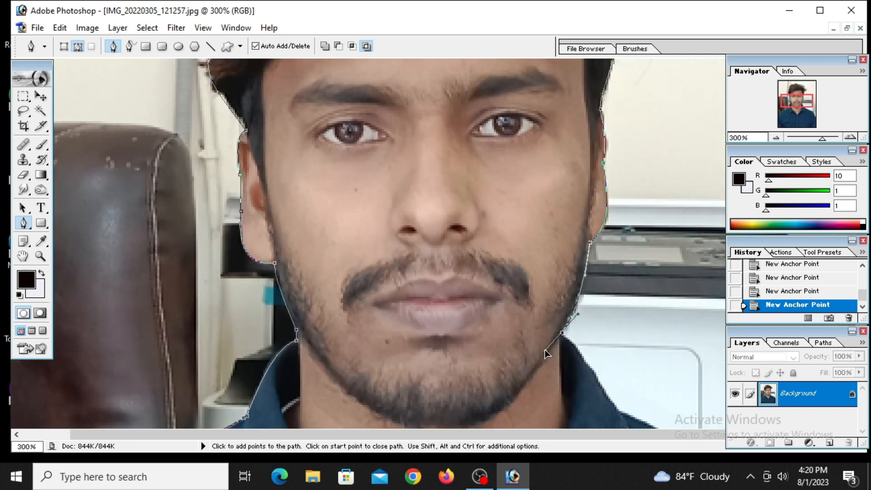
# - Extend the path along the collar and shoulder to the photo's right edge
pyautogui.scroll(-1, 572, 345)
pyautogui.hotkey('ctrl', '-')
pyautogui.hotkey('ctrl', '-')
pyautogui.moveTo(582, 334); pyautogui.dragTo(594, 363)
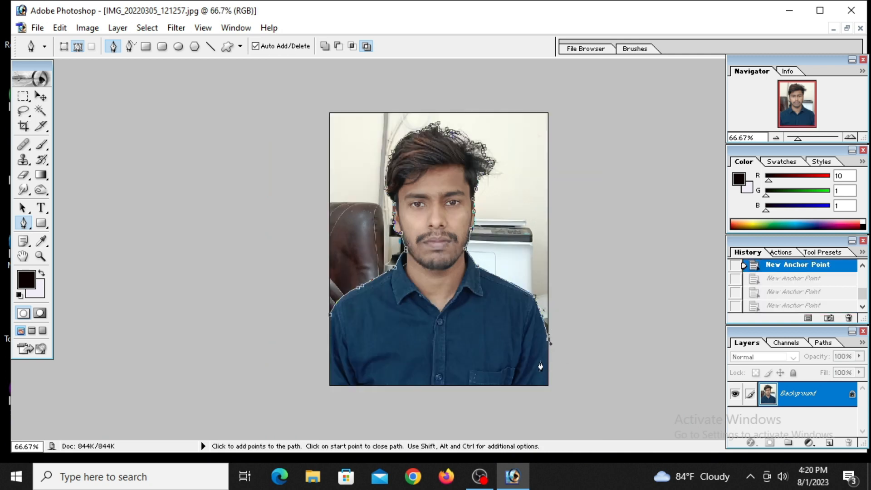
# - Loop the path around the outside of the canvas, close it at its starting point and convert it to a selection
pyautogui.click(550, 343)
pyautogui.click(557, 339)
pyautogui.click(569, 328)
pyautogui.click(573, 288)
pyautogui.moveTo(584, 240); pyautogui.dragTo(584, 214)
pyautogui.moveTo(598, 153); pyautogui.dragTo(598, 129)
pyautogui.moveTo(598, 103); pyautogui.dragTo(591, 91)
pyautogui.click(554, 79)
pyautogui.click(501, 75)
pyautogui.click(409, 81)
pyautogui.click(317, 85)
pyautogui.click(250, 116)
pyautogui.click(246, 198)
pyautogui.click(285, 305)
pyautogui.click(304, 322)
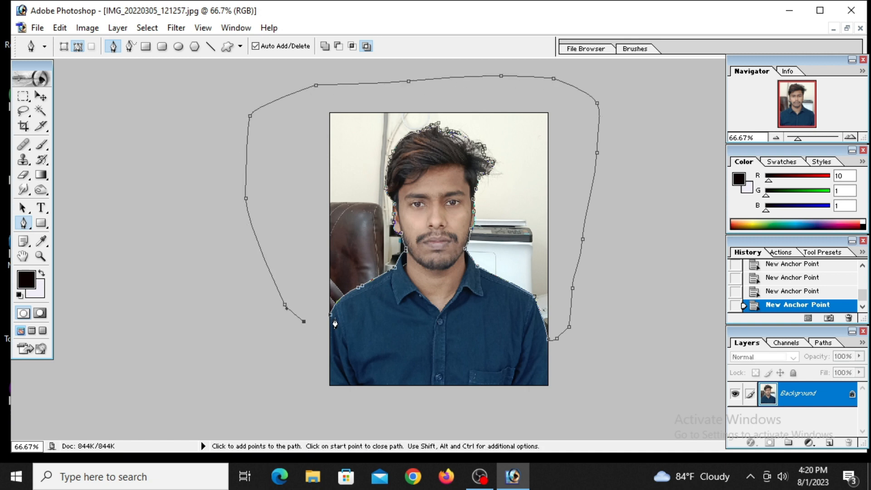
pyautogui.click(330, 316)
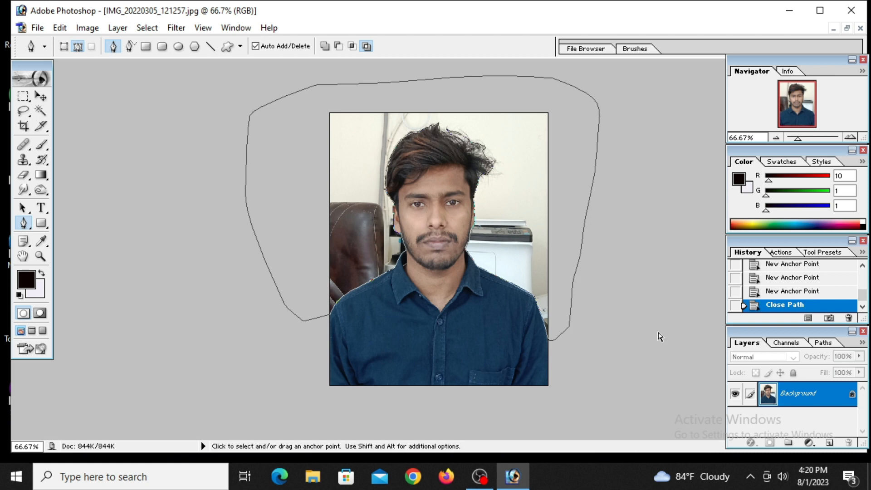
pyautogui.hotkey('ctrl', 'Return')
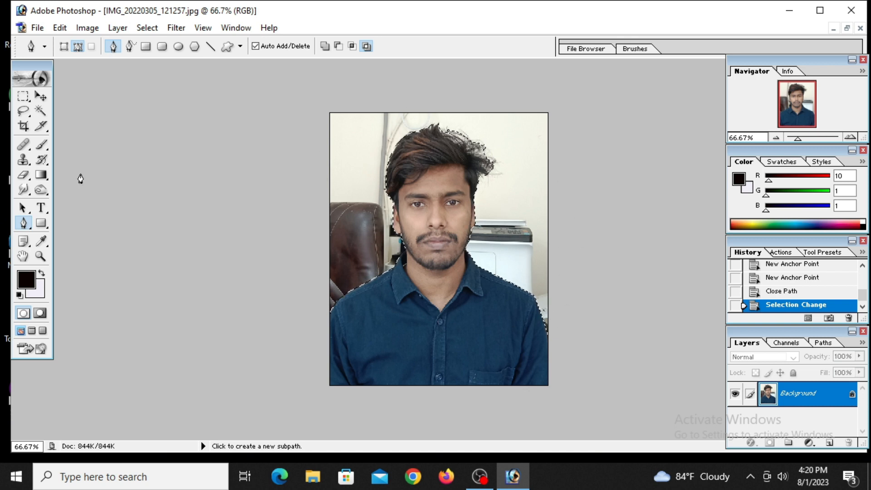
# - Set the background color to the near-white F4F7FA
pyautogui.click(24, 126)
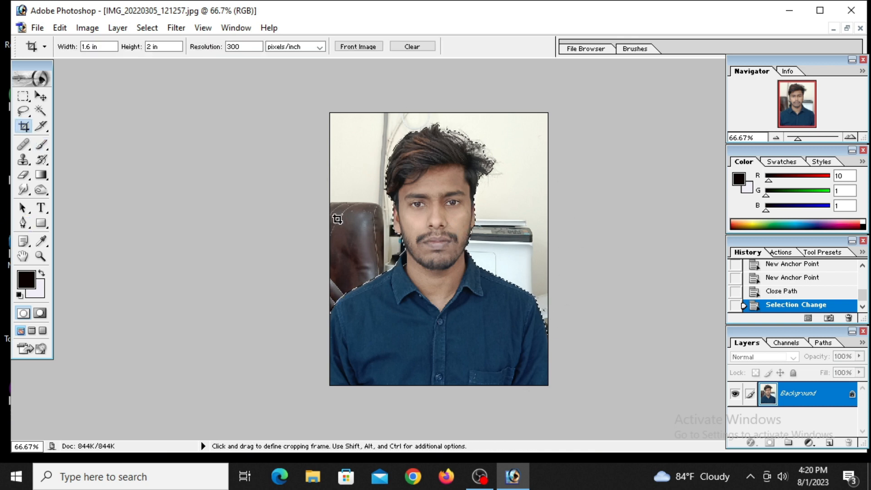
pyautogui.click(39, 295)
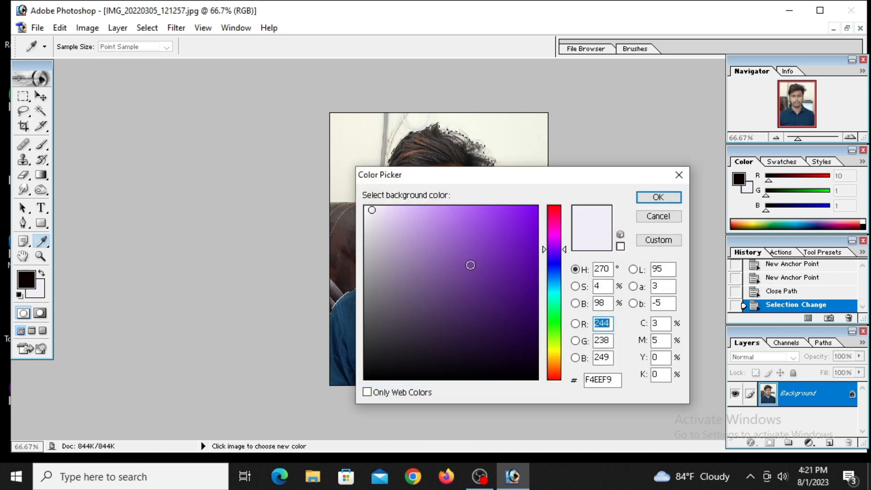
pyautogui.moveTo(560, 248); pyautogui.dragTo(562, 279)
pyautogui.click(529, 217)
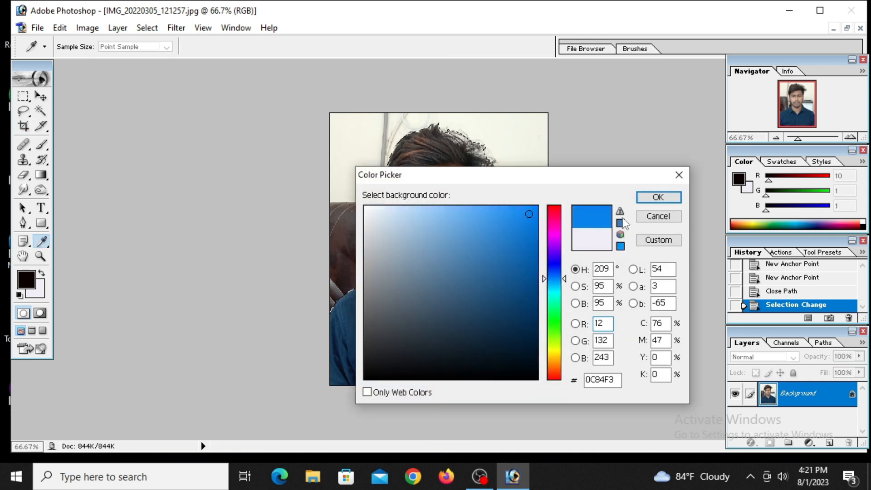
pyautogui.moveTo(366, 211); pyautogui.dragTo(369, 209)
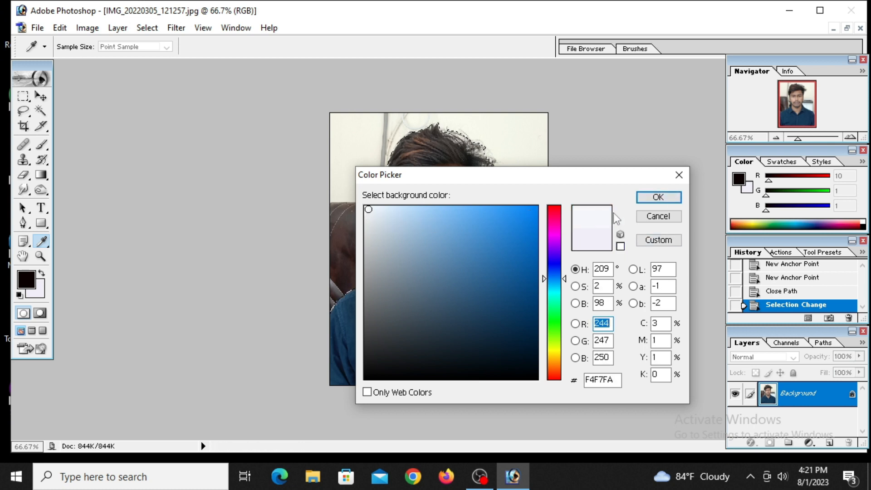
pyautogui.click(666, 197)
pyautogui.press('c')
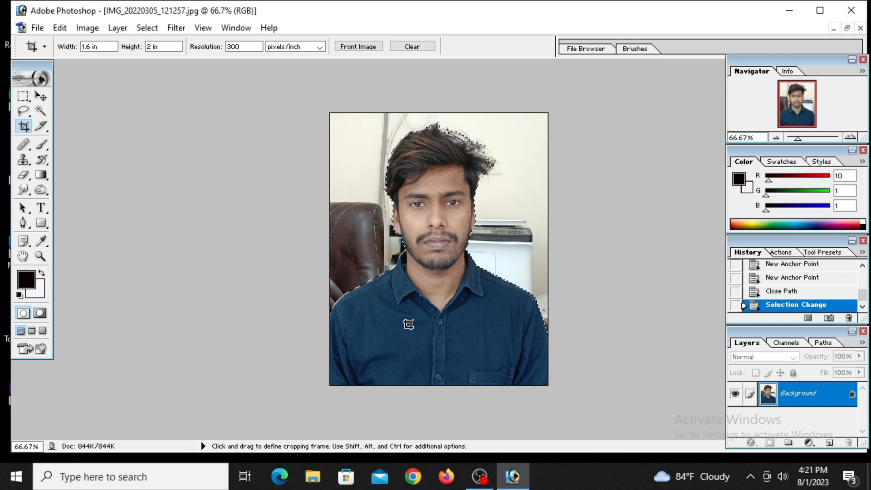
# - Fill the selected area behind the man with the background color and deselect
pyautogui.press('ctrl')
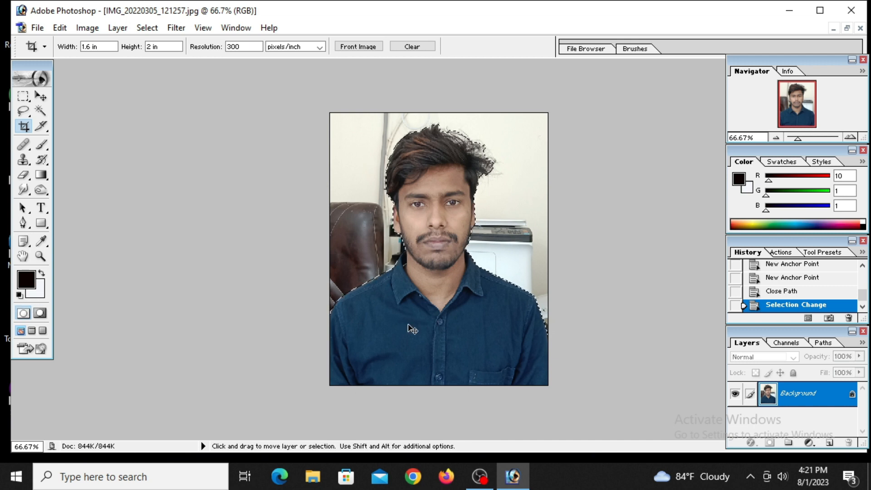
pyautogui.hotkey('ctrl', 'BackSpace')
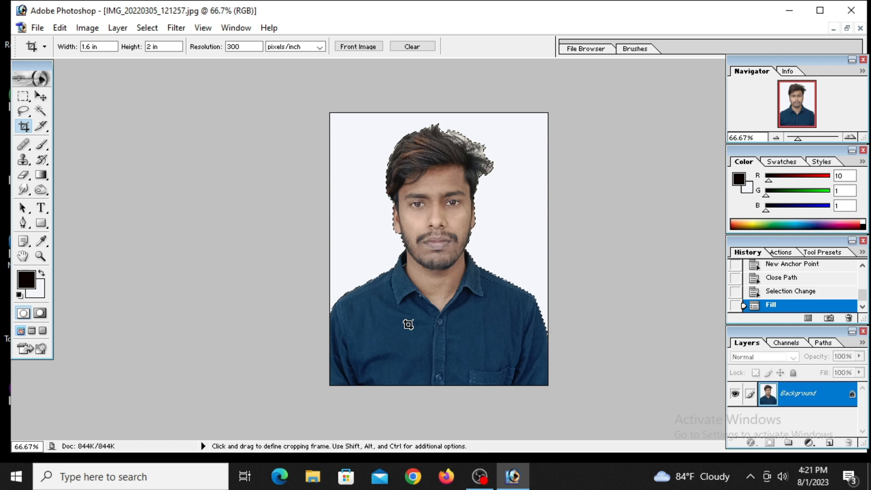
pyautogui.hotkey('ctrl', 'd')
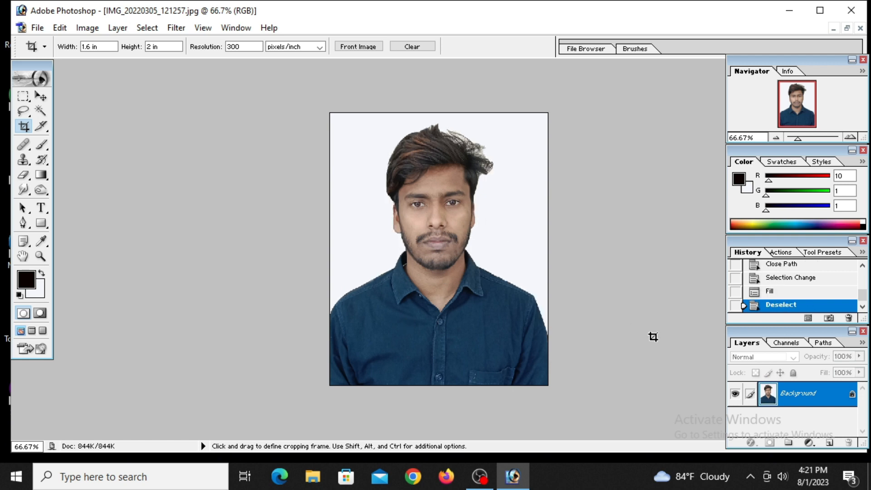
# - Cover the light gaps along the upper hair edge with dark hair using the Clone Stamp and a 21-pixel brush
pyautogui.hotkey('ctrl', '=')
pyautogui.hotkey('ctrl', '=')
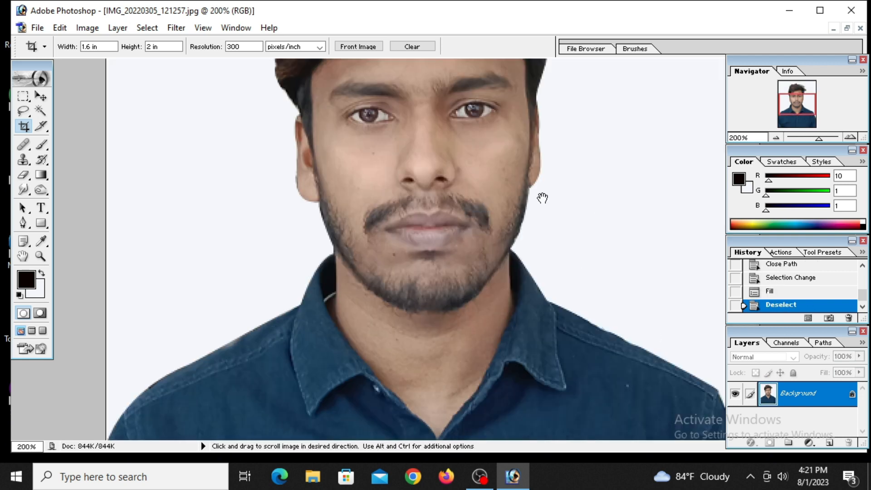
pyautogui.scroll(5, 542, 199)
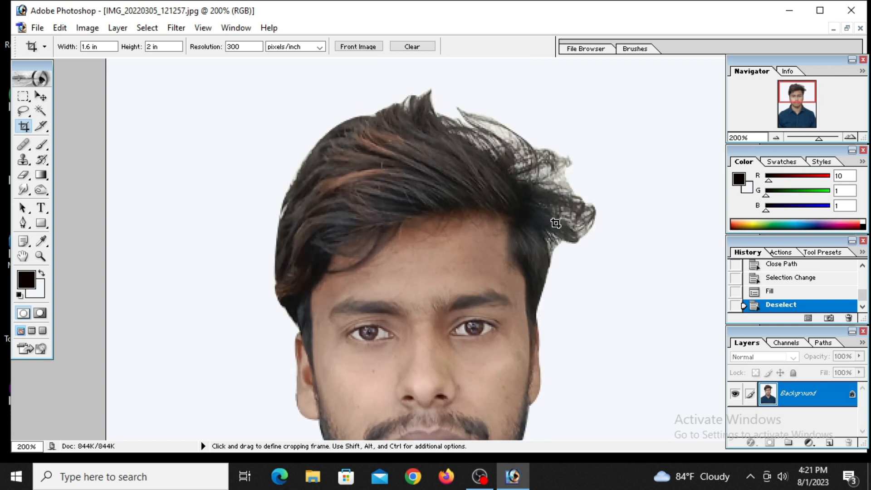
pyautogui.click(24, 160)
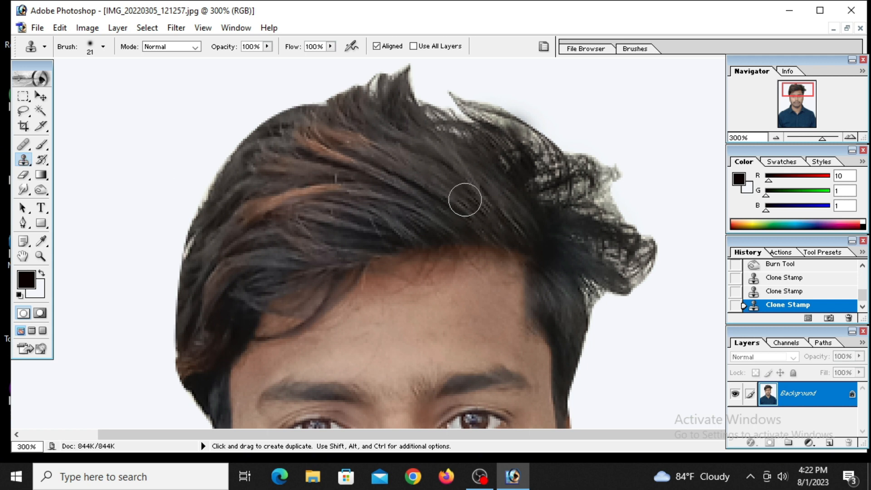
pyautogui.press('alt')
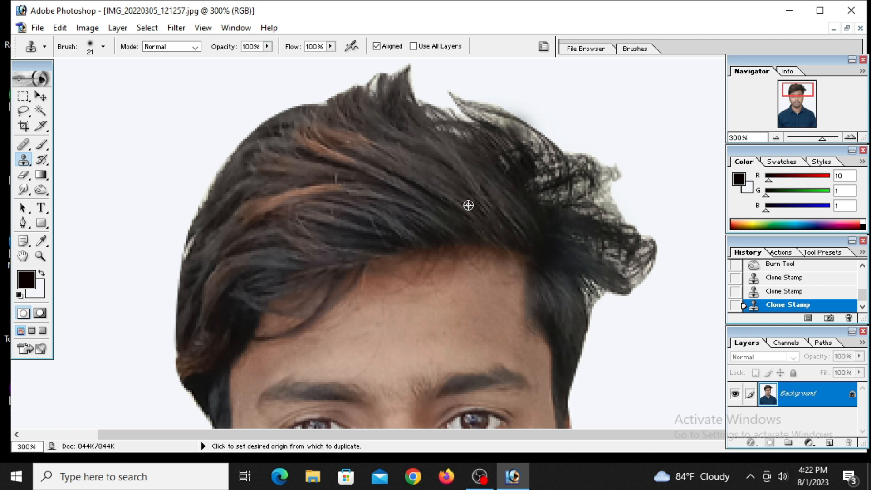
pyautogui.press('alt')
pyautogui.keyDown('alt'); pyautogui.click(469, 205); pyautogui.keyUp('alt')
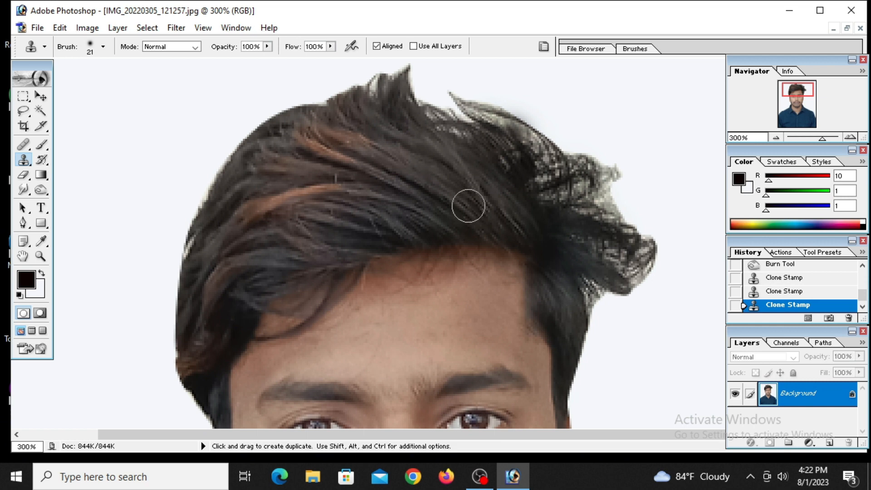
pyautogui.click(483, 117)
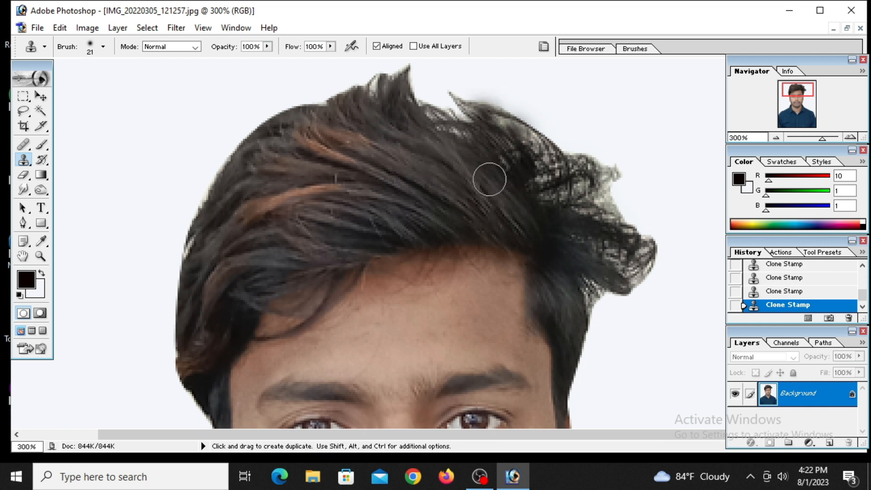
pyautogui.keyDown('alt'); pyautogui.click(486, 221); pyautogui.keyUp('alt')
pyautogui.click(506, 122)
# - Clone dark hair over the remaining light gaps between the strands just inside the curls on the photo's right side
pyautogui.keyDown('alt'); pyautogui.click(473, 224); pyautogui.keyUp('alt')
pyautogui.click(543, 171)
pyautogui.keyDown('alt'); pyautogui.click(489, 188); pyautogui.keyUp('alt')
pyautogui.click(510, 154)
pyautogui.keyDown('alt'); pyautogui.click(486, 206); pyautogui.keyUp('alt')
pyautogui.click(538, 143)
pyautogui.keyDown('alt'); pyautogui.click(500, 202); pyautogui.keyUp('alt')
pyautogui.click(559, 191)
# - Clone dark hair into the outer curls and the lower tuft above the temple on the photo's right side
pyautogui.keyDown('alt'); pyautogui.click(486, 208); pyautogui.keyUp('alt')
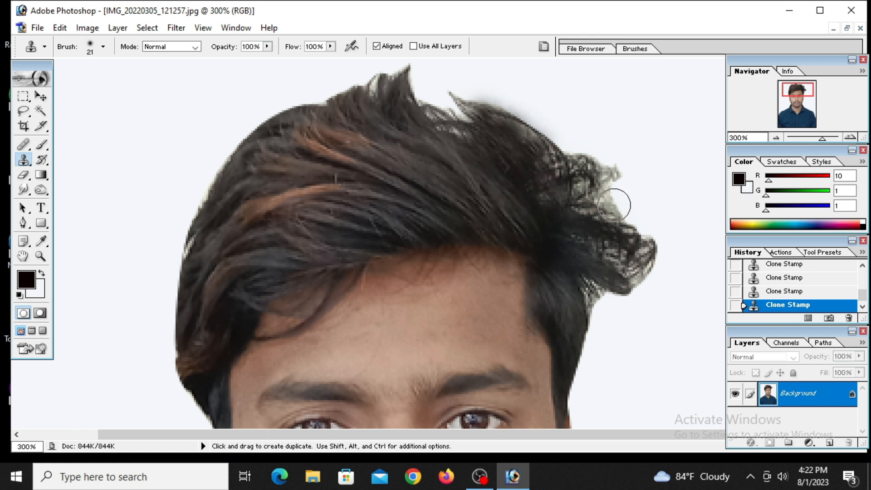
pyautogui.click(615, 205)
pyautogui.click(590, 202)
pyautogui.keyDown('alt'); pyautogui.click(564, 219); pyautogui.keyUp('alt')
pyautogui.click(579, 190)
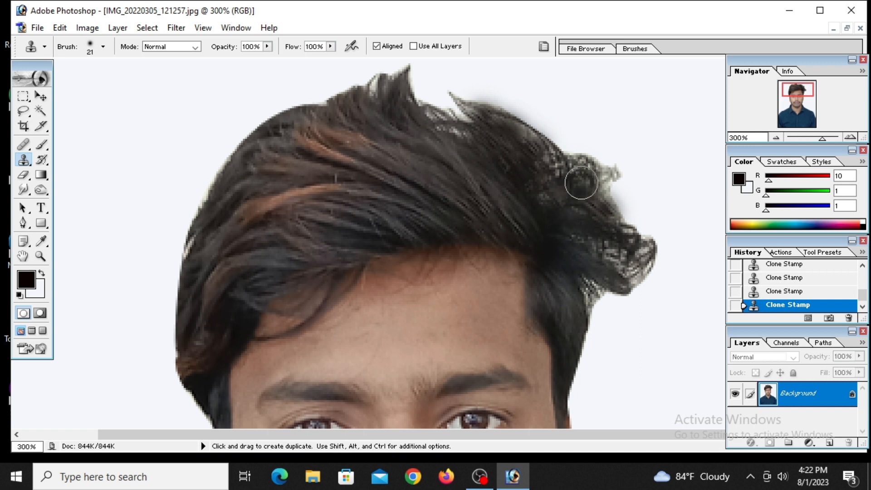
pyautogui.keyDown('alt'); pyautogui.click(565, 223); pyautogui.keyUp('alt')
pyautogui.moveTo(592, 242)
pyautogui.mouseDown()
pyautogui.moveTo(618, 260)
pyautogui.moveTo(598, 293)
pyautogui.mouseUp()
pyautogui.keyDown('alt'); pyautogui.click(585, 250); pyautogui.keyUp('alt')
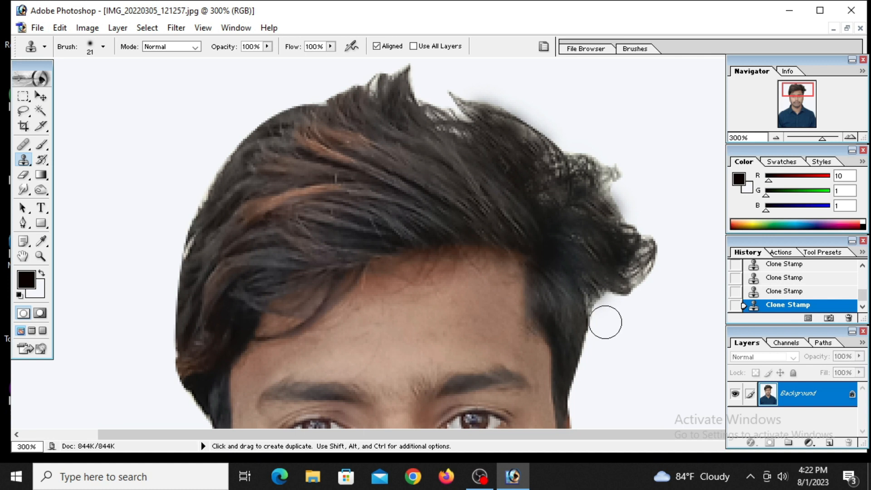
# - Draw a closed Pen path around the protruding curls, following a smooth new hair contour, and convert it to a selection
pyautogui.click(23, 223)
pyautogui.click(562, 151)
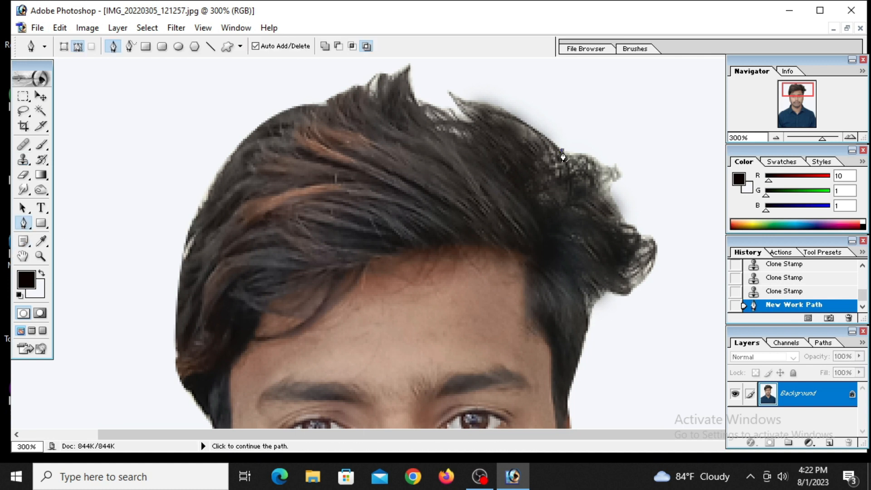
pyautogui.moveTo(602, 296); pyautogui.dragTo(577, 388)
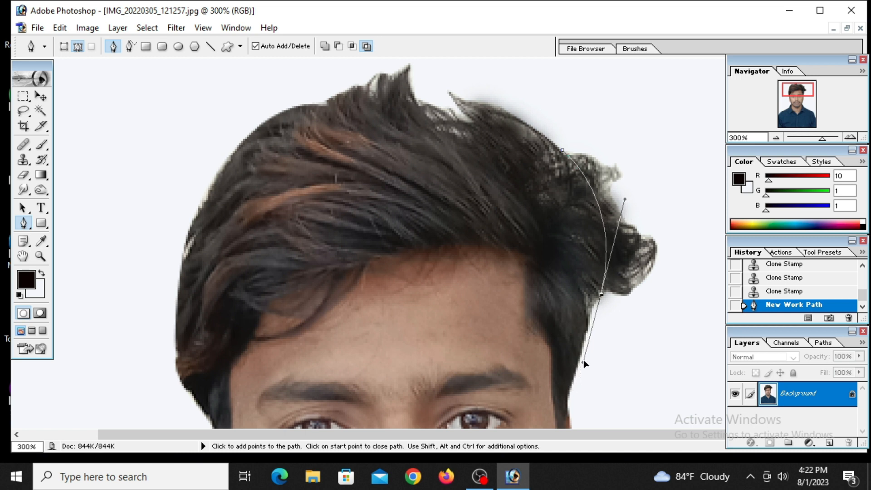
pyautogui.click(644, 308)
pyautogui.click(679, 277)
pyautogui.click(685, 226)
pyautogui.click(680, 197)
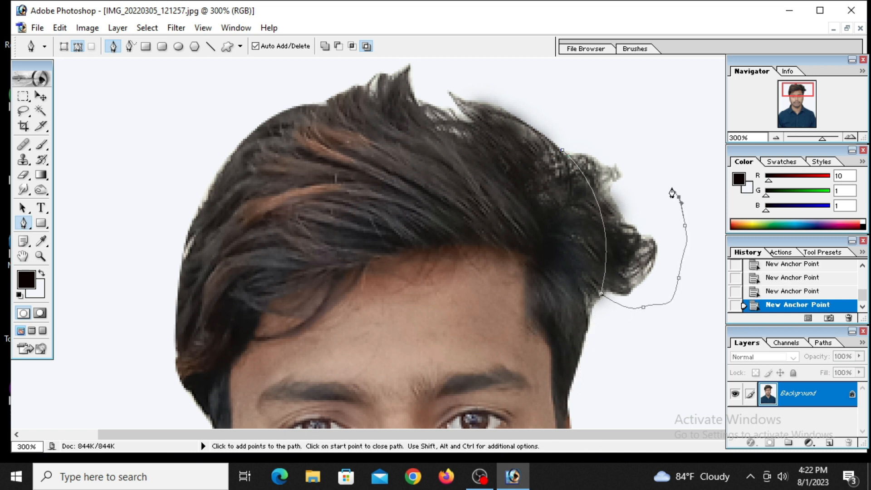
pyautogui.click(563, 152)
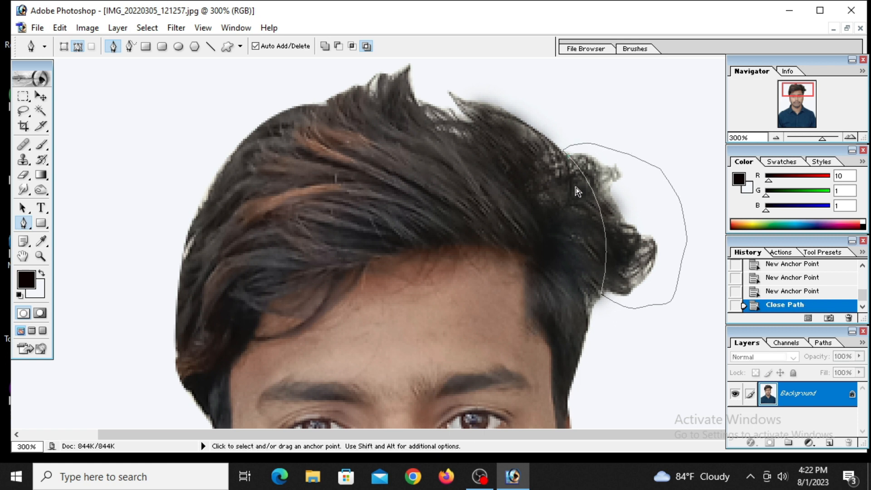
pyautogui.hotkey('ctrl', 'Return')
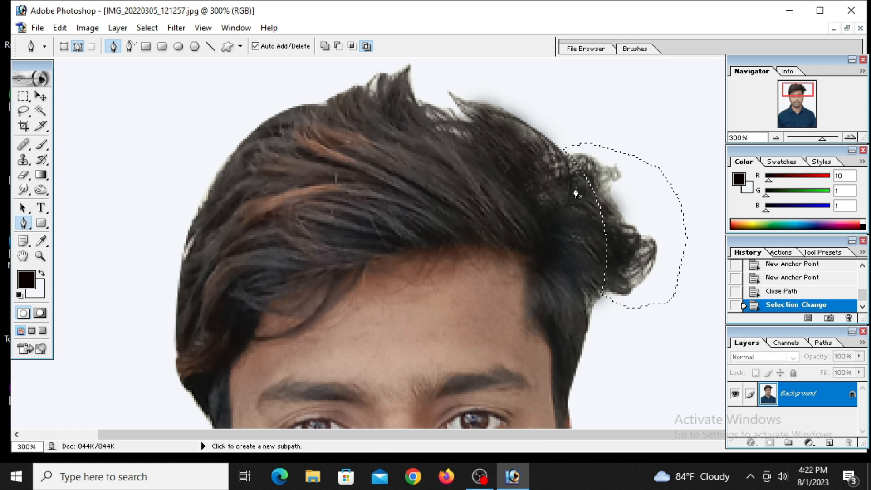
# - Fill the selected curls with the background color and deselect
pyautogui.hotkey('ctrl', 'BackSpace')
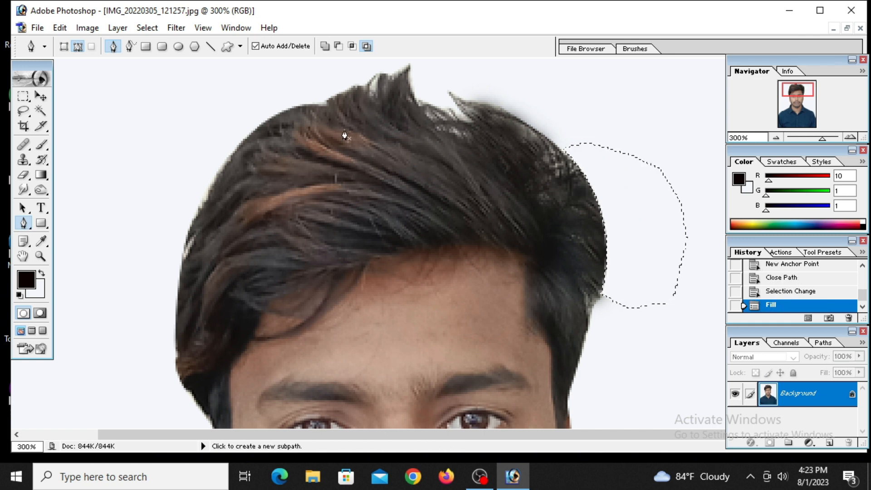
pyautogui.click(24, 126)
pyautogui.hotkey('ctrl', 'd')
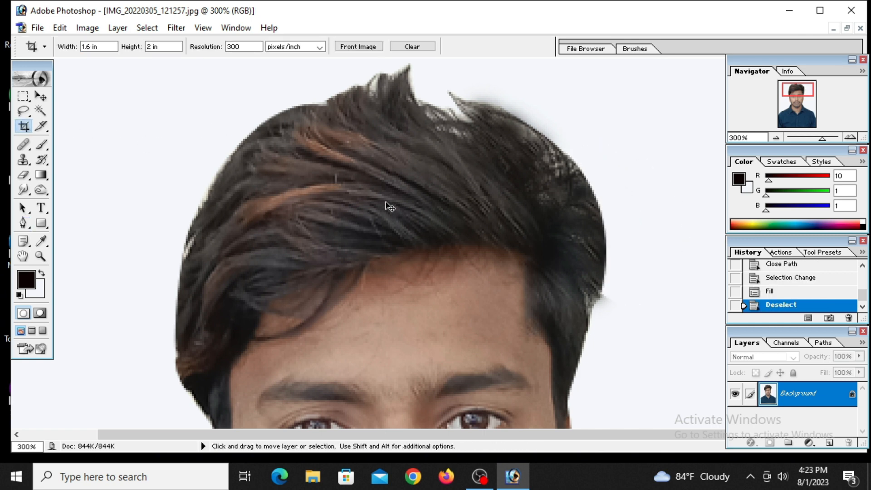
# - Select the face, ears and neck with a freehand Lasso outline running from the hairline down to the open shirt collar
pyautogui.hotkey('ctrl', '-')
pyautogui.hotkey('ctrl', '-')
pyautogui.hotkey('ctrl', '-')
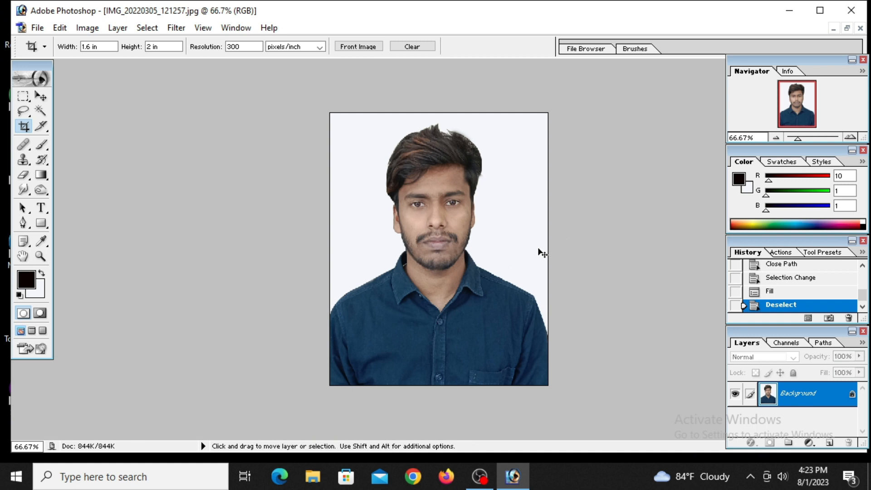
pyautogui.hotkey('ctrl', '+')
pyautogui.hotkey('ctrl', '-')
pyautogui.click(24, 112)
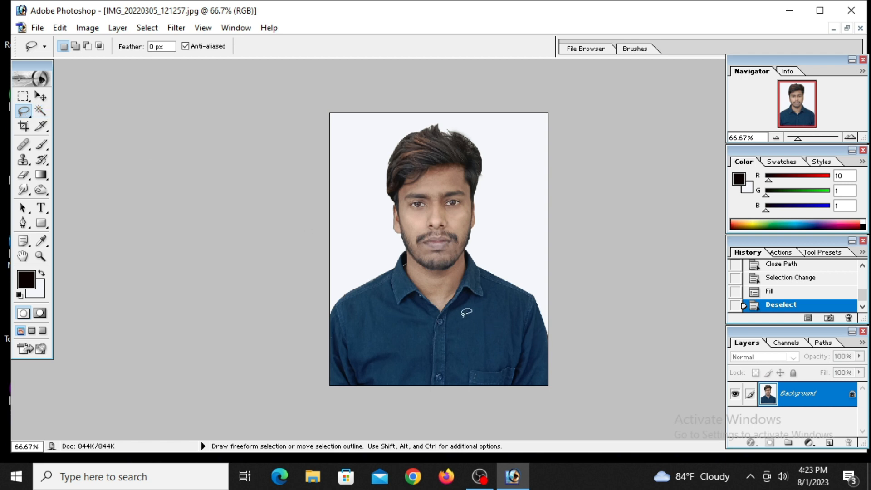
pyautogui.press('shift')
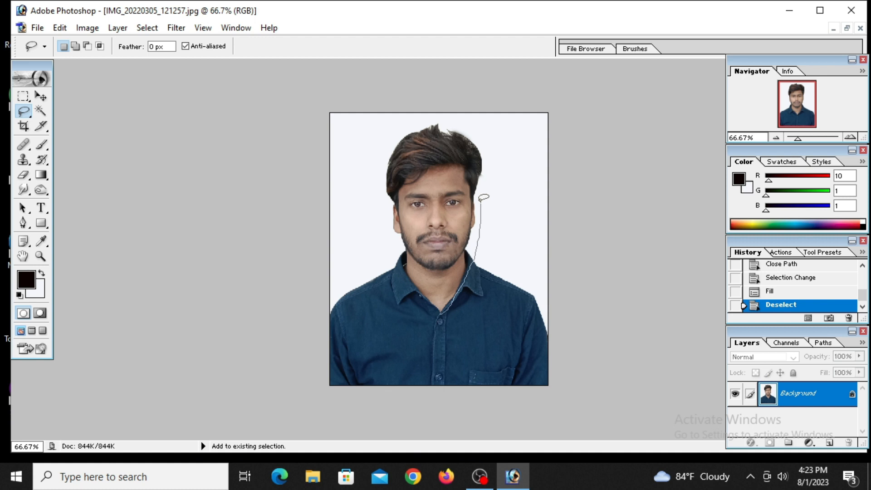
pyautogui.moveTo(435, 165); pyautogui.dragTo(395, 178)
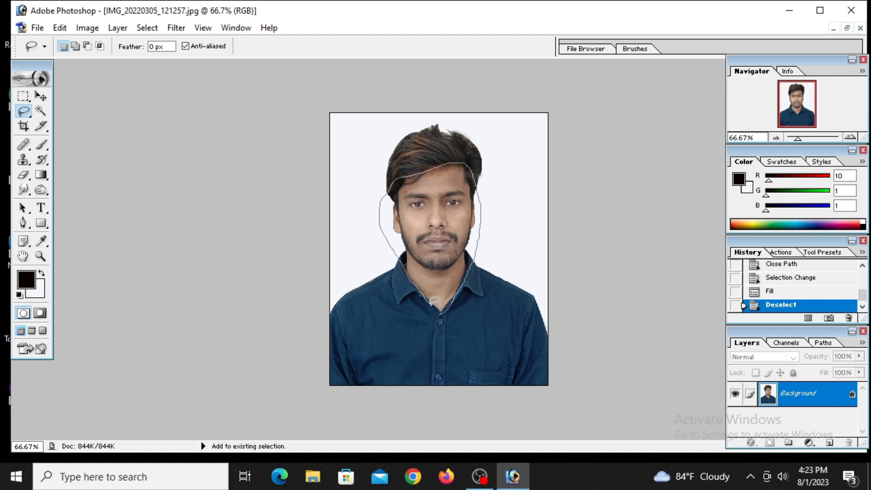
pyautogui.moveTo(444, 308); pyautogui.dragTo(443, 311)
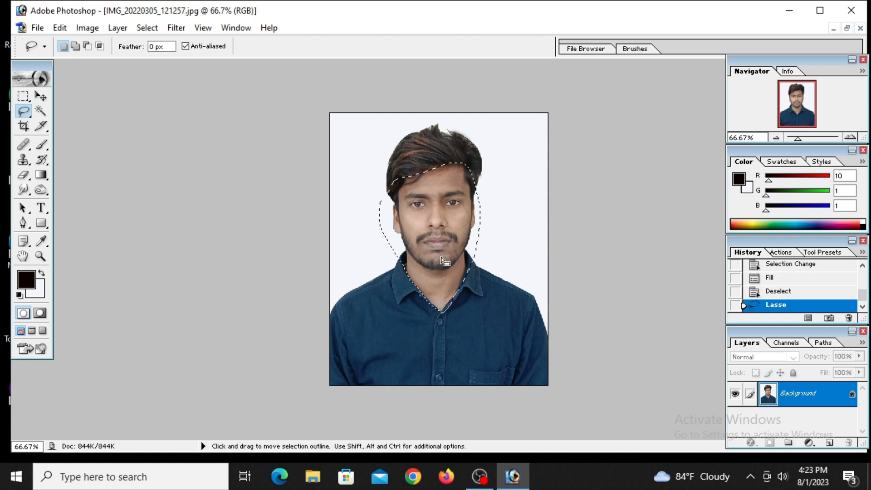
# - Feather the face and neck selection by 15 pixels
pyautogui.click(24, 131)
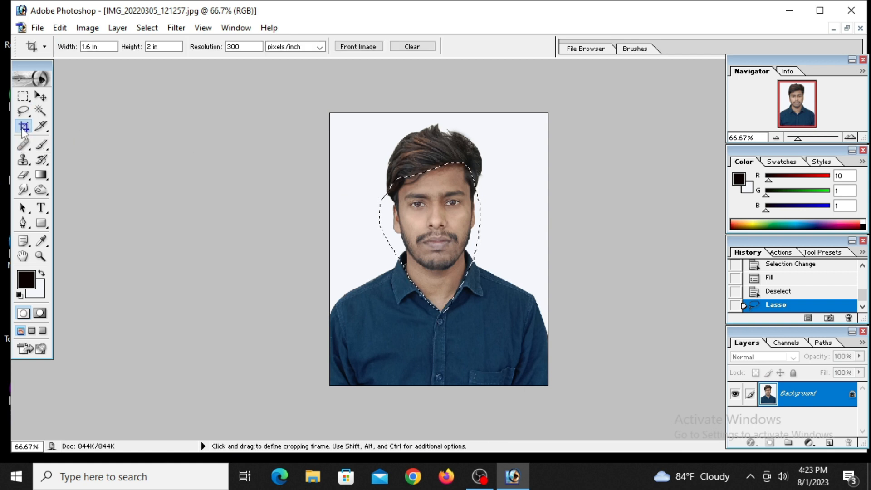
pyautogui.rightClick(445, 202)
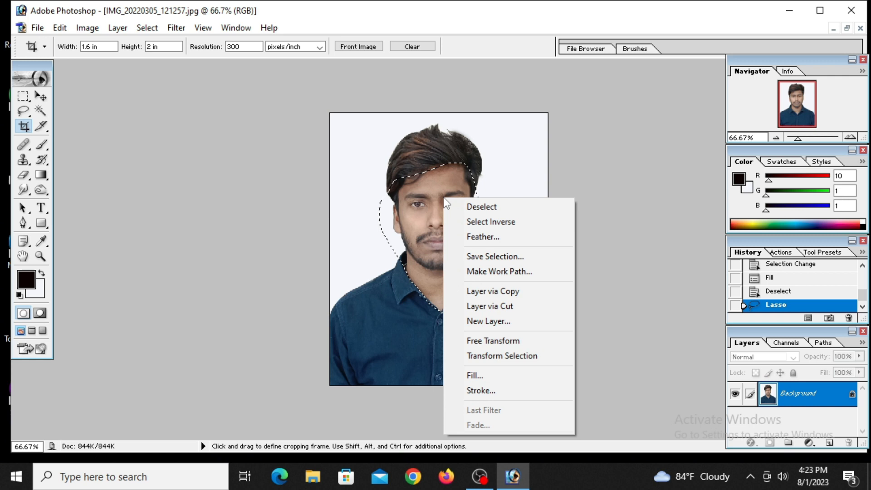
pyautogui.click(508, 237)
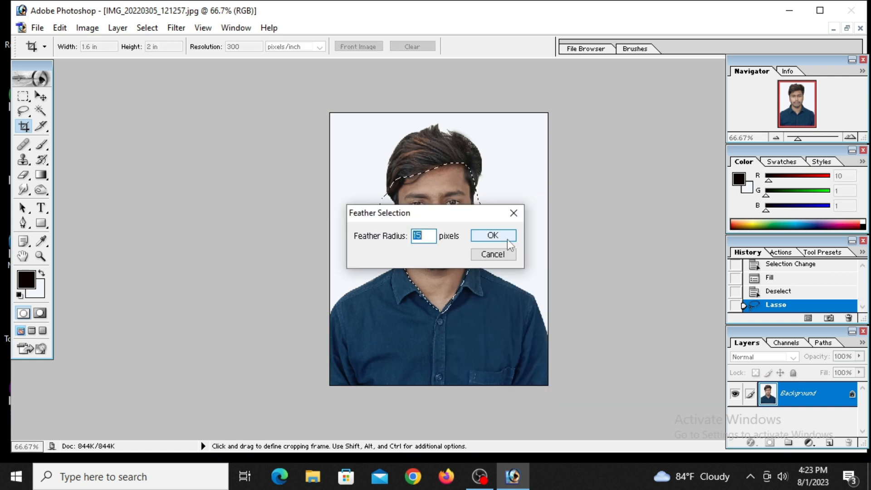
pyautogui.write('15')
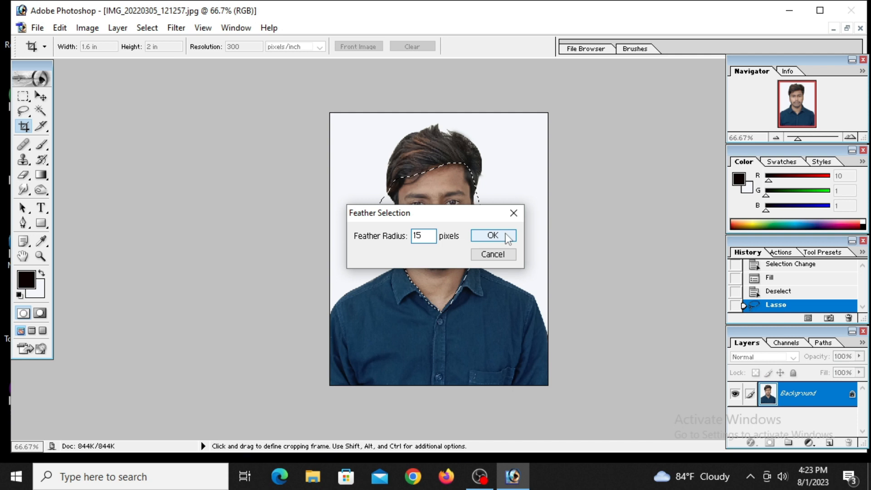
pyautogui.click(510, 235)
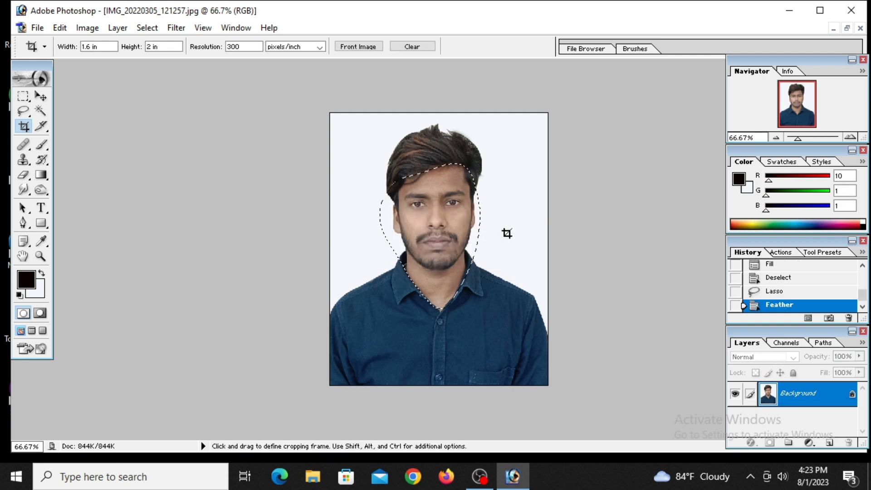
# - Apply Selective Color to the selected skin's Reds with Cyan +20, Magenta -40, Yellow -35 and Black about -29
pyautogui.click(78, 31)
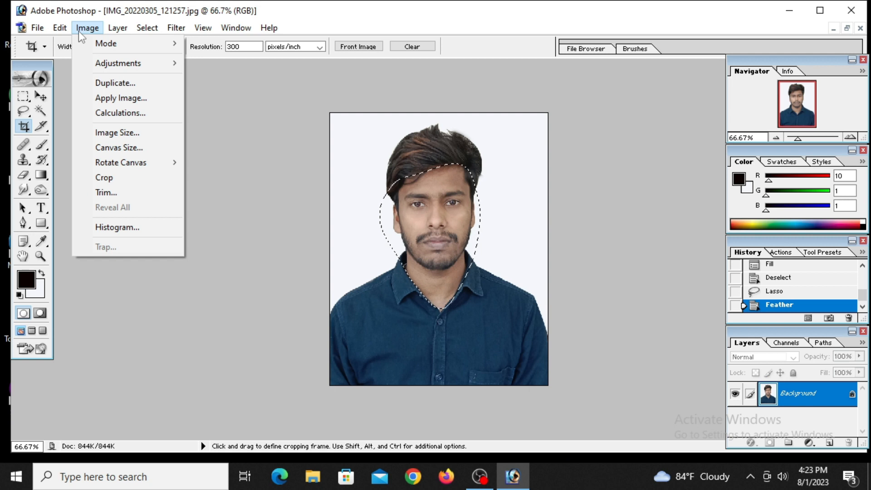
pyautogui.moveTo(163, 64)
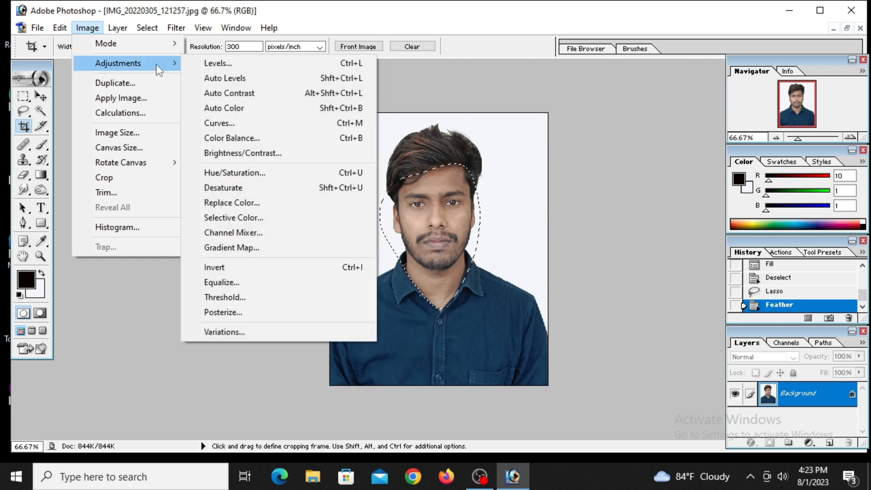
pyautogui.click(250, 221)
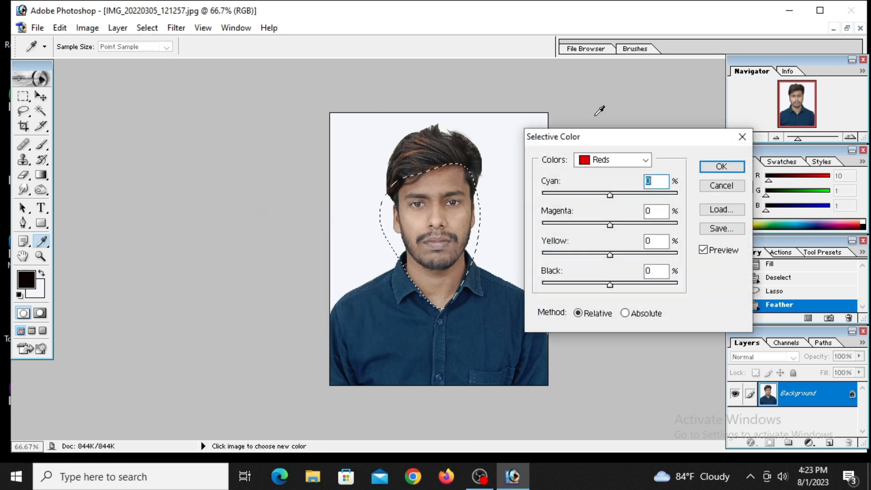
pyautogui.moveTo(617, 134); pyautogui.dragTo(620, 119)
pyautogui.click(620, 145)
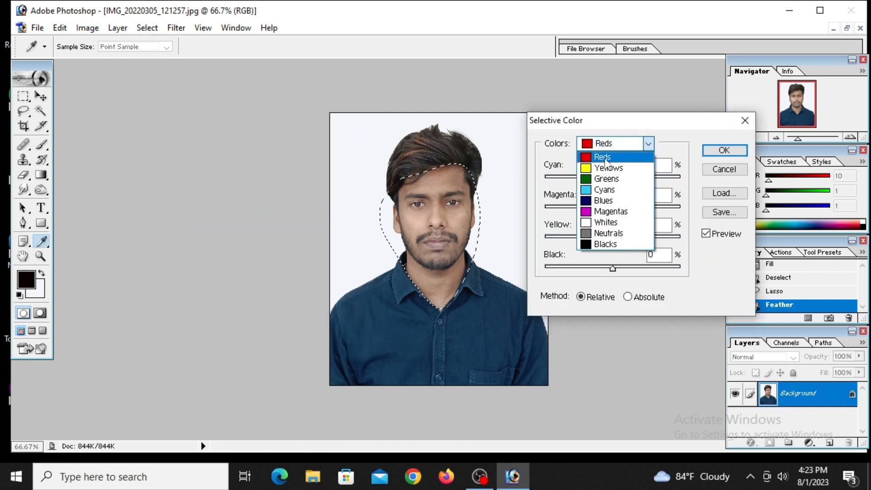
pyautogui.click(603, 156)
pyautogui.moveTo(613, 179); pyautogui.dragTo(590, 184)
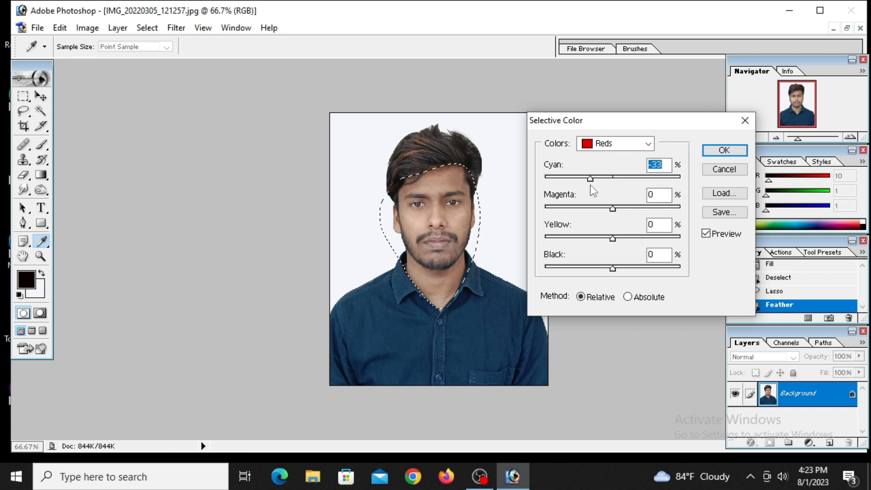
pyautogui.moveTo(613, 238); pyautogui.dragTo(590, 241)
pyautogui.moveTo(606, 209); pyautogui.dragTo(586, 212)
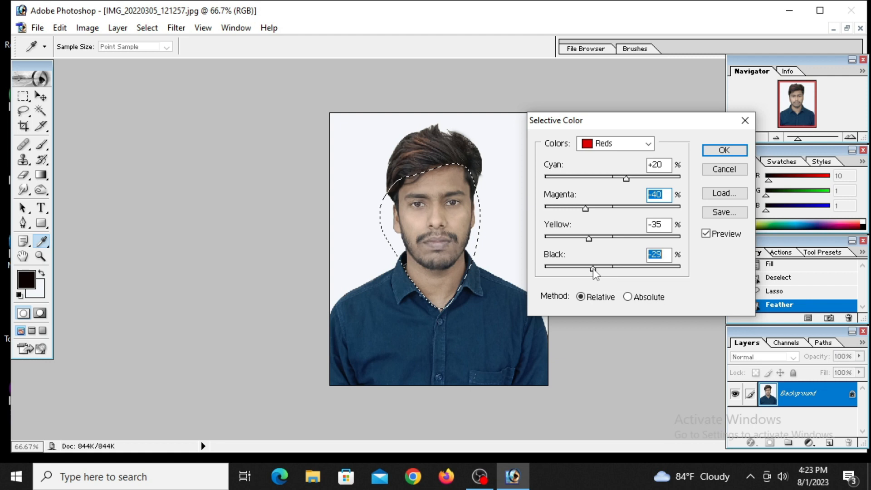
pyautogui.click(724, 150)
# - Brighten the selected skin slightly with an RGB Curves point at input 128, output 132, and deselect
pyautogui.press('c')
pyautogui.press('ctrl')
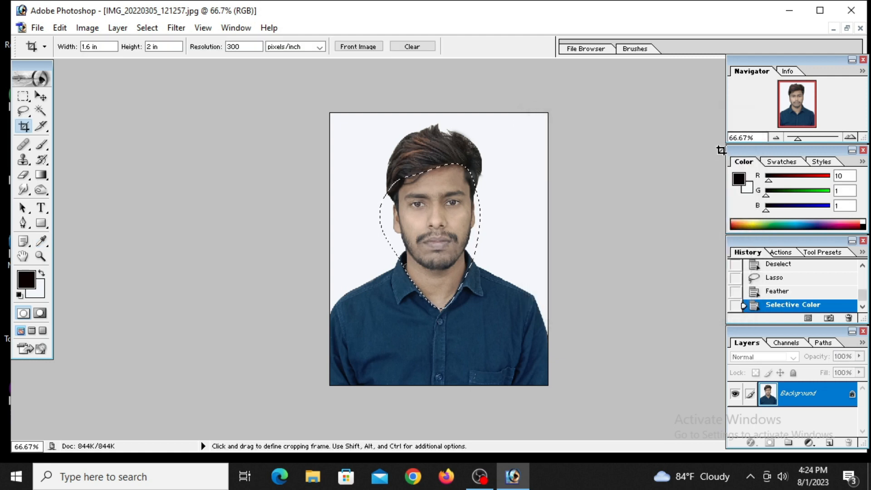
pyautogui.hotkey('ctrl', 'm')
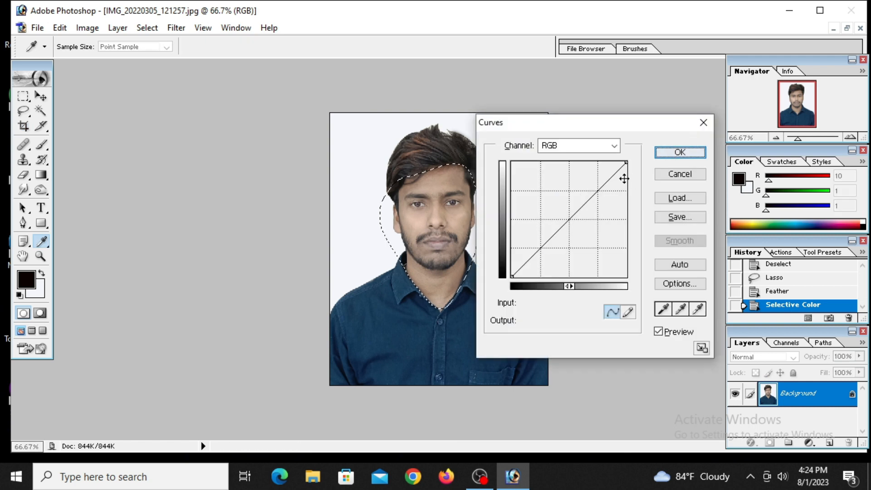
pyautogui.moveTo(585, 128); pyautogui.dragTo(619, 129)
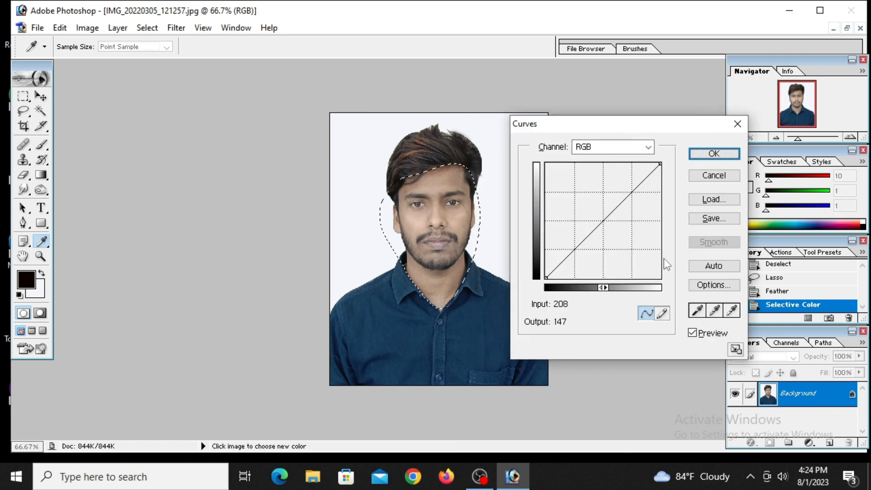
pyautogui.click(603, 219)
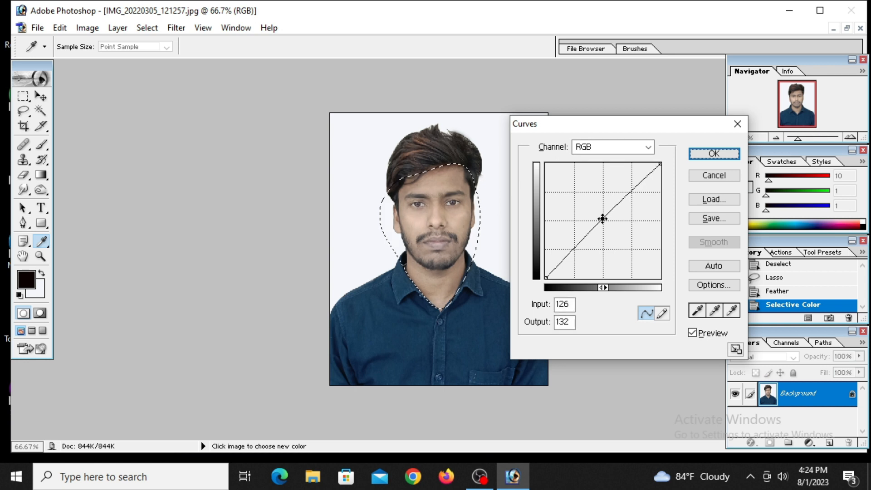
pyautogui.moveTo(603, 219); pyautogui.dragTo(603, 219)
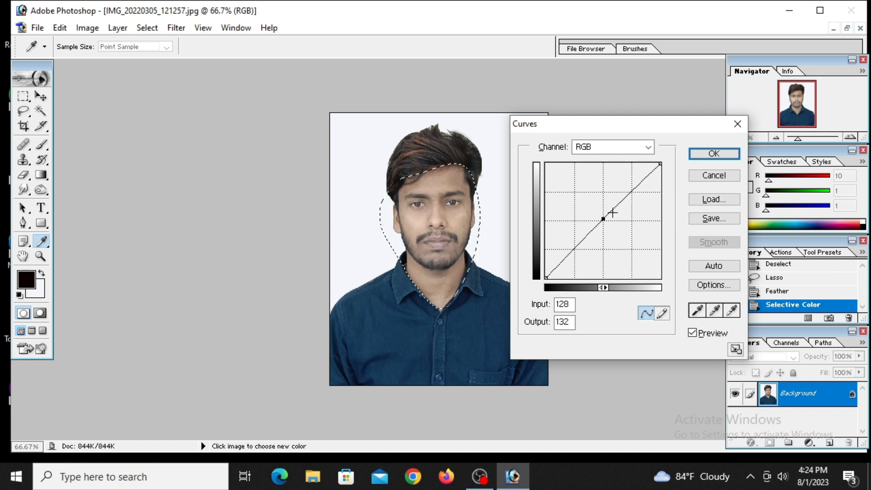
pyautogui.click(714, 154)
pyautogui.hotkey('ctrl', 'd')
pyautogui.press('c')
pyautogui.press('ctrl')
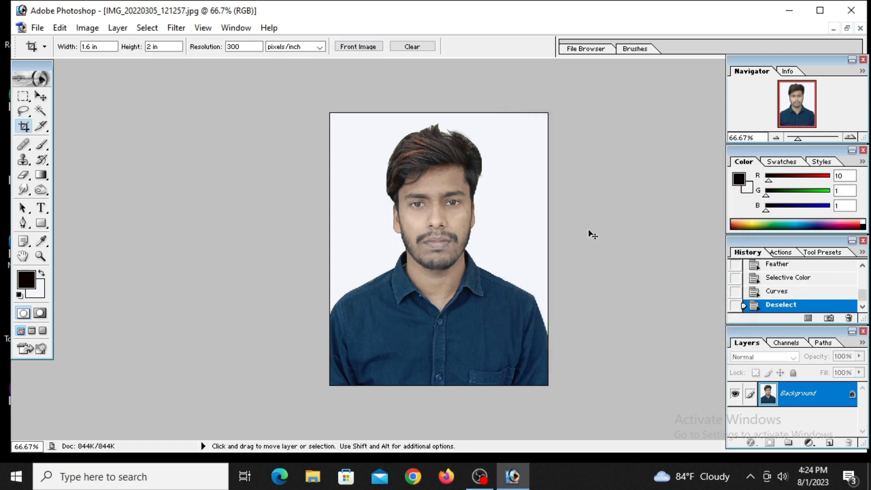
# - Set the background color to near-black, hex 010305
pyautogui.hotkey('ctrl', '+')
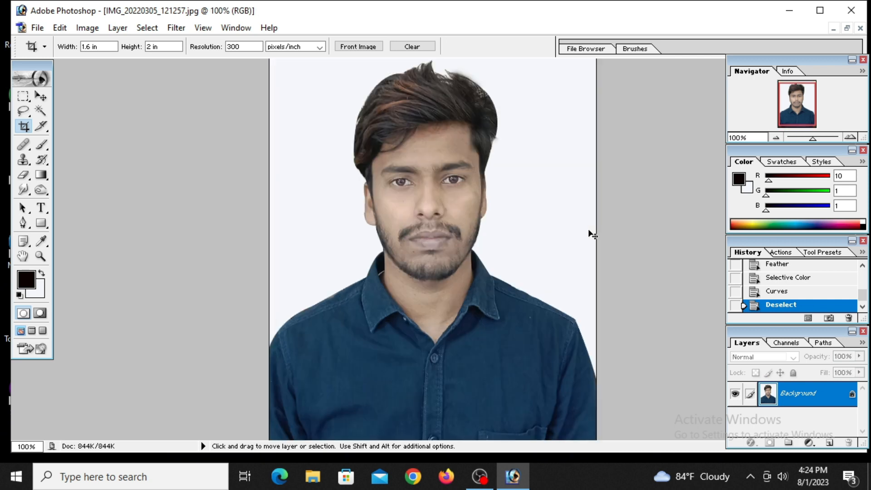
pyautogui.hotkey('ctrl', '-')
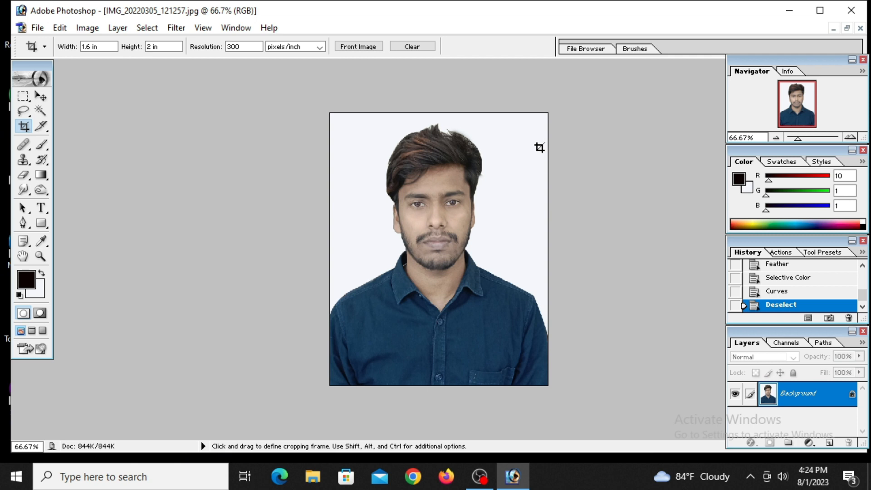
pyautogui.click(37, 295)
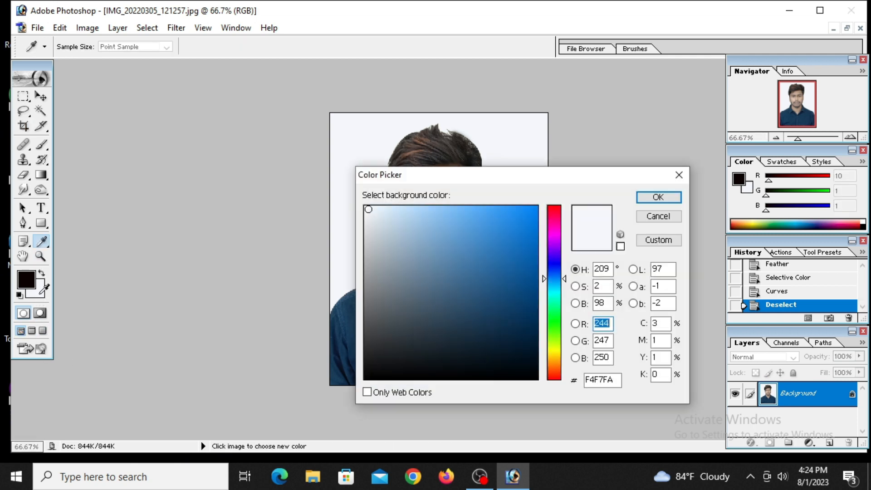
pyautogui.moveTo(484, 364); pyautogui.dragTo(493, 376)
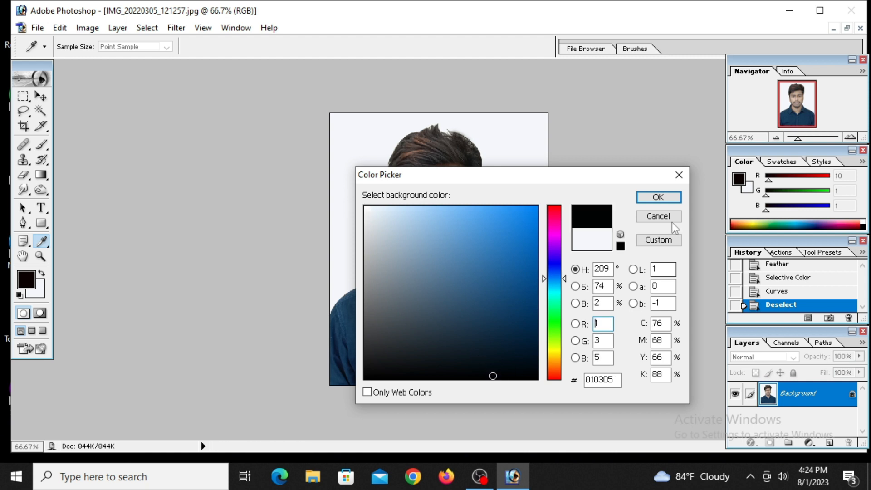
pyautogui.click(659, 197)
pyautogui.press('c')
# - Open the canvas size settings, make the new size relative, and set both width and height units to mm
pyautogui.click(87, 27)
pyautogui.moveTo(87, 27)
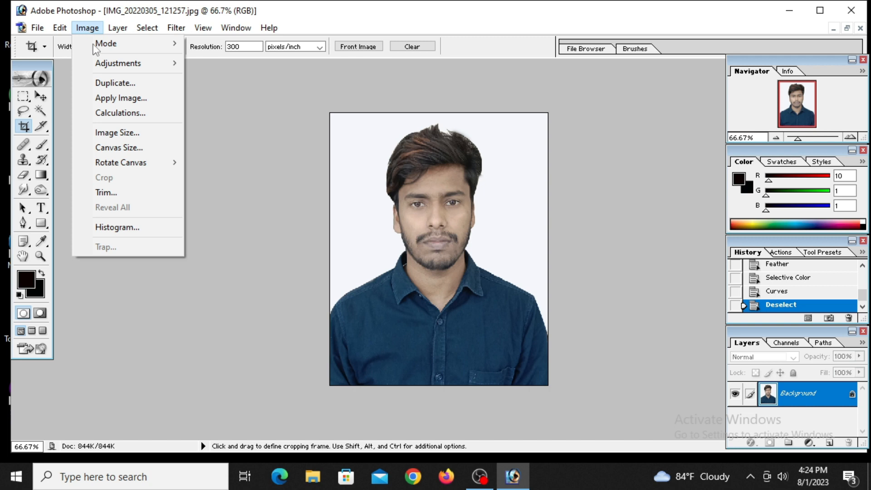
pyautogui.click(139, 147)
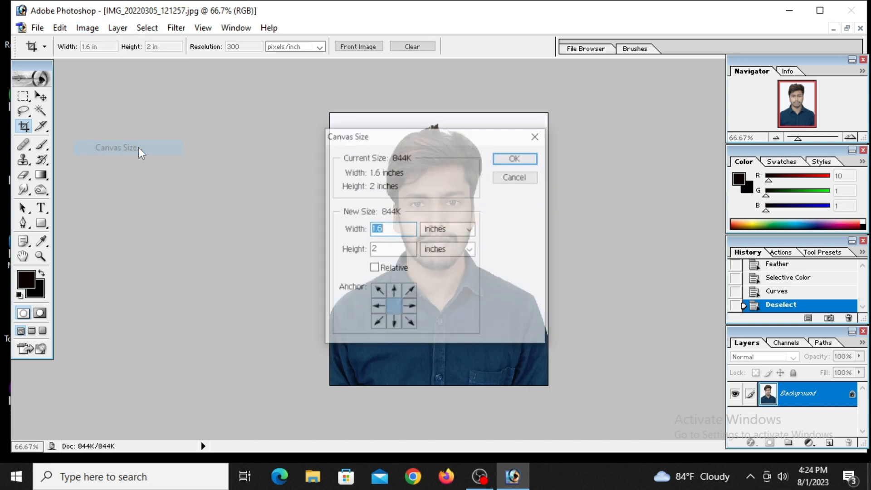
pyautogui.click(447, 233)
pyautogui.click(398, 273)
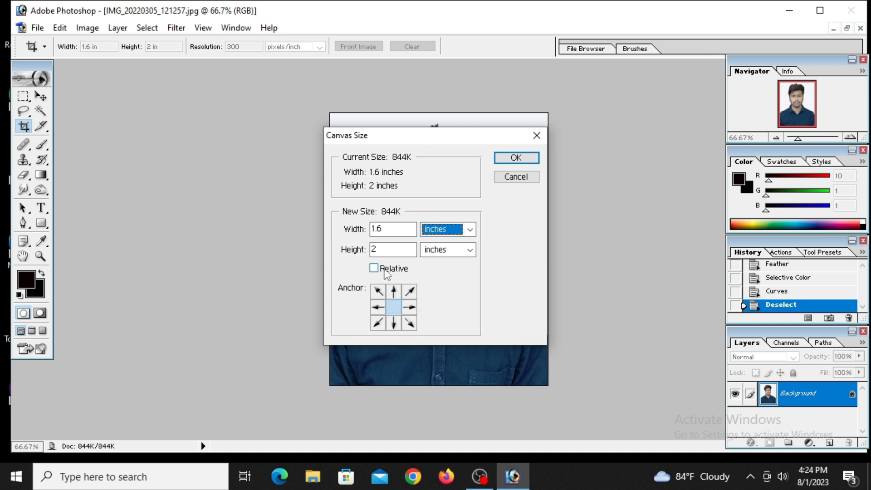
pyautogui.click(390, 272)
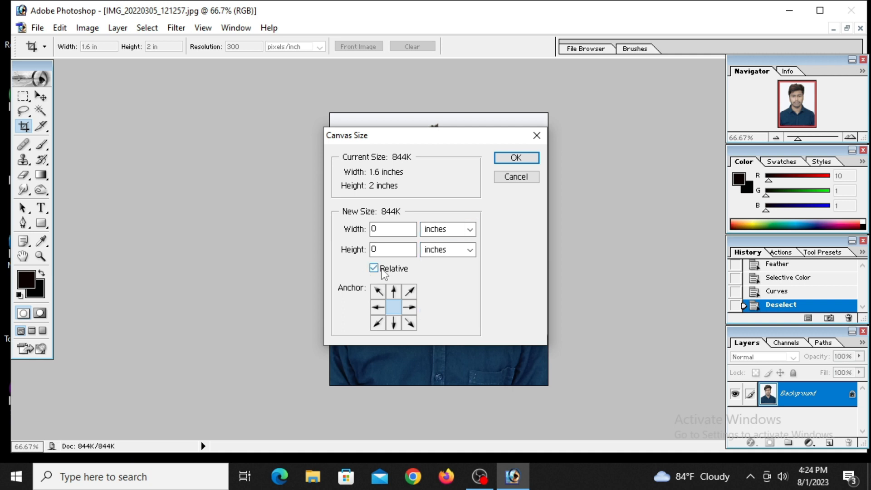
pyautogui.click(433, 230)
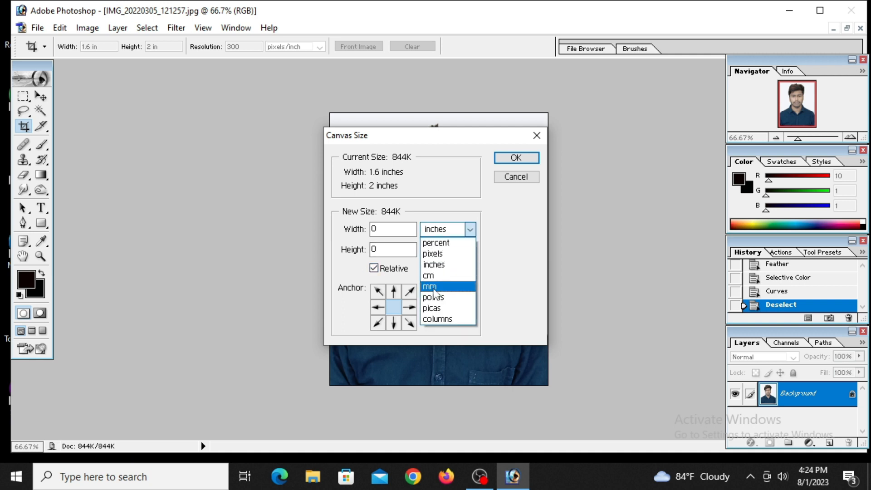
pyautogui.click(434, 288)
pyautogui.click(453, 251)
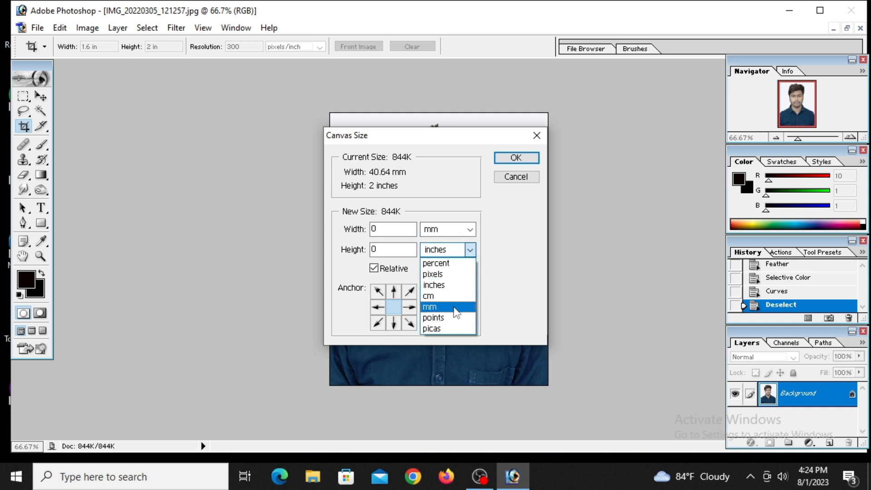
pyautogui.click(453, 307)
# - Enlarge the canvas by 0.5 mm in both width and height to add a thin dark border around the photo
pyautogui.doubleClick(399, 229)
pyautogui.write('0.45')
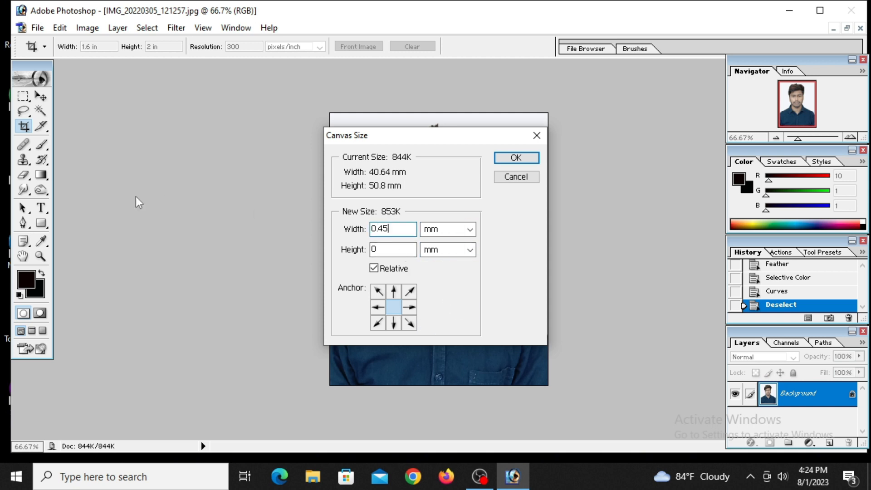
pyautogui.press('BackSpace')
pyautogui.press('BackSpace')
pyautogui.write('5')
pyautogui.press('Tab')
pyautogui.write('0.5')
pyautogui.press('Return')
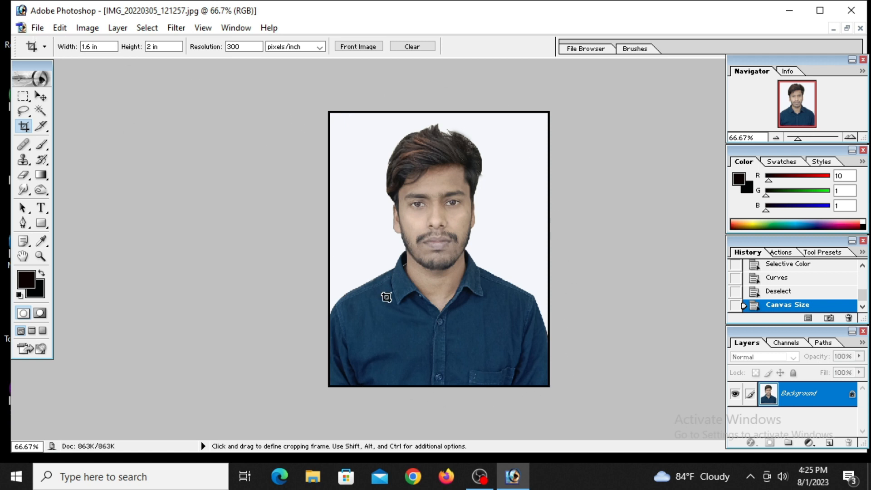
# - Start saving the finished photo as a separate file, with JPEG as the format and the Desktop as the location
pyautogui.click(41, 29)
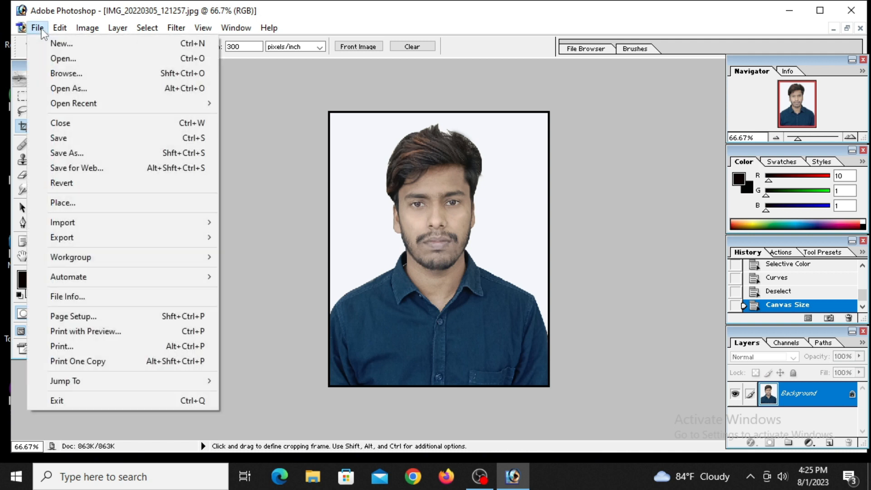
pyautogui.click(81, 156)
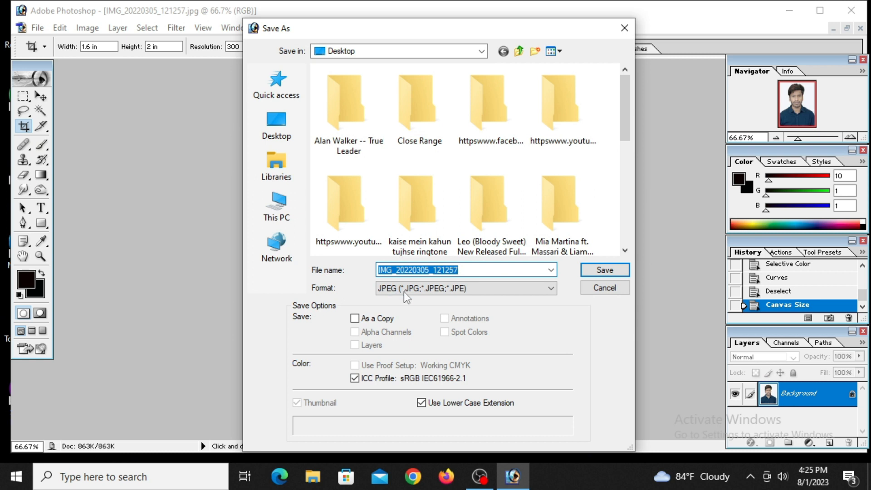
pyautogui.click(392, 288)
pyautogui.click(405, 268)
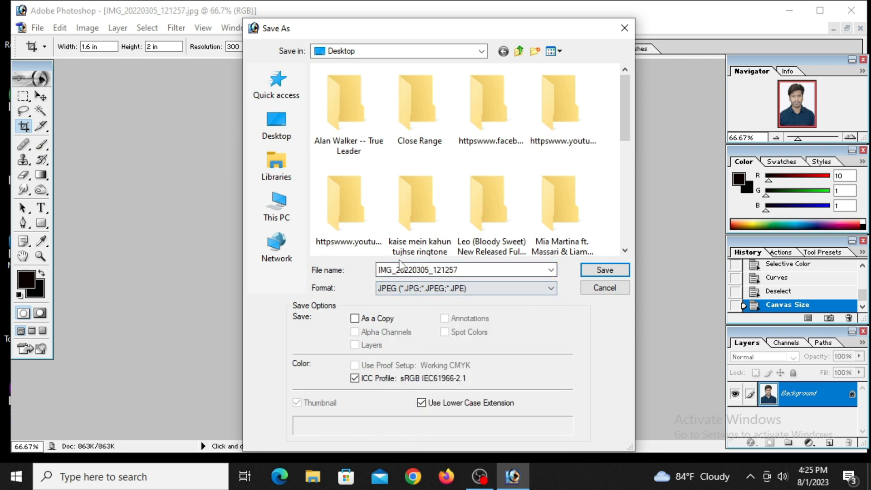
pyautogui.click(278, 129)
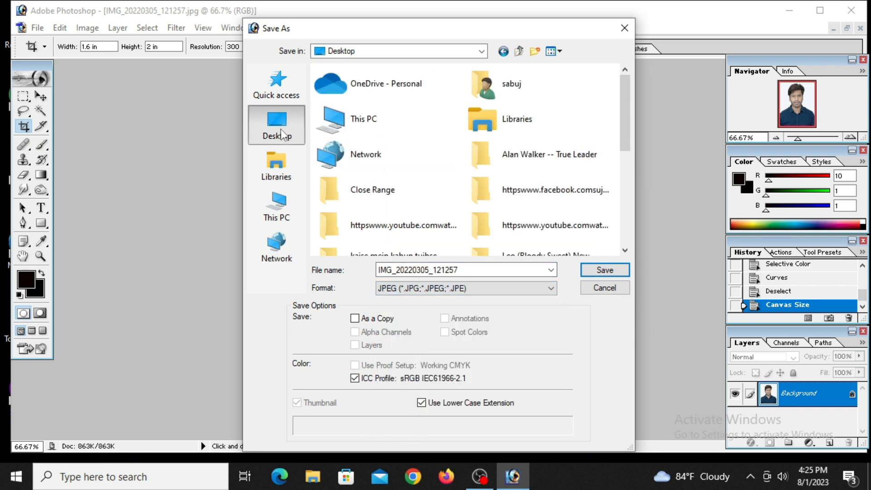
# - Name the file "passport photo" and save it as a JPEG at maximum quality, 12
pyautogui.doubleClick(468, 270)
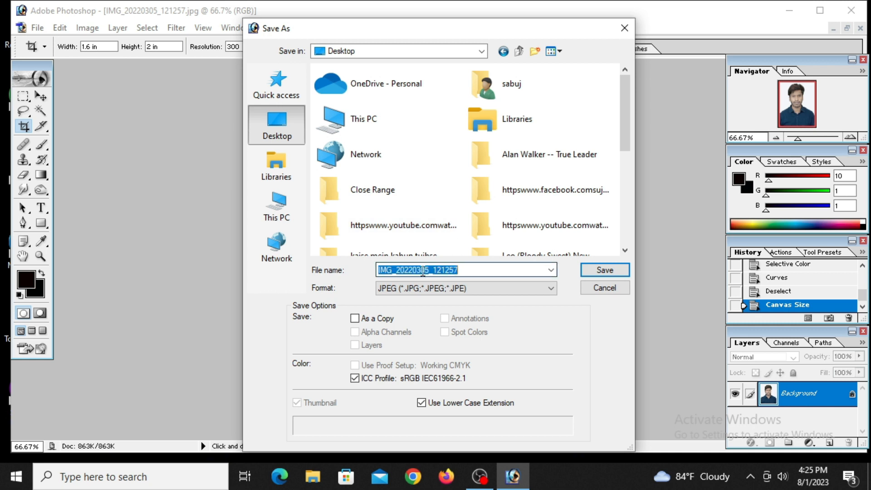
pyautogui.write('sa')
pyautogui.press('BackSpace')
pyautogui.press('BackSpace')
pyautogui.write('passport photo')
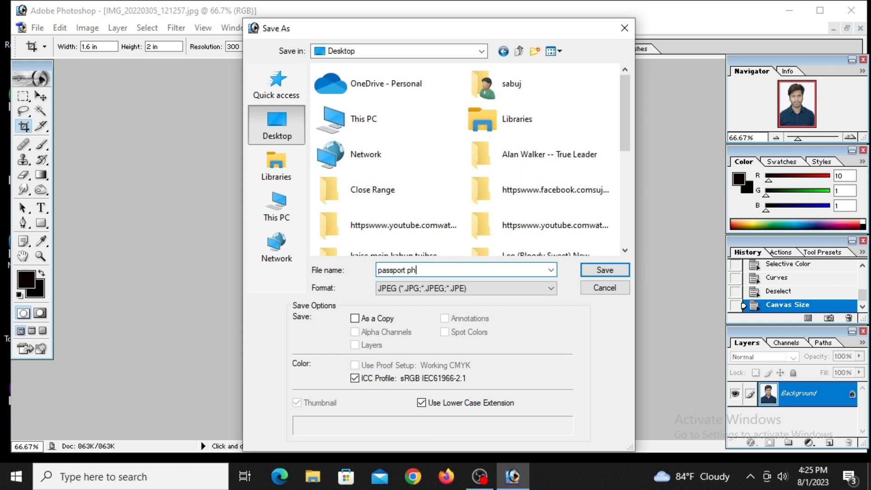
pyautogui.click(613, 273)
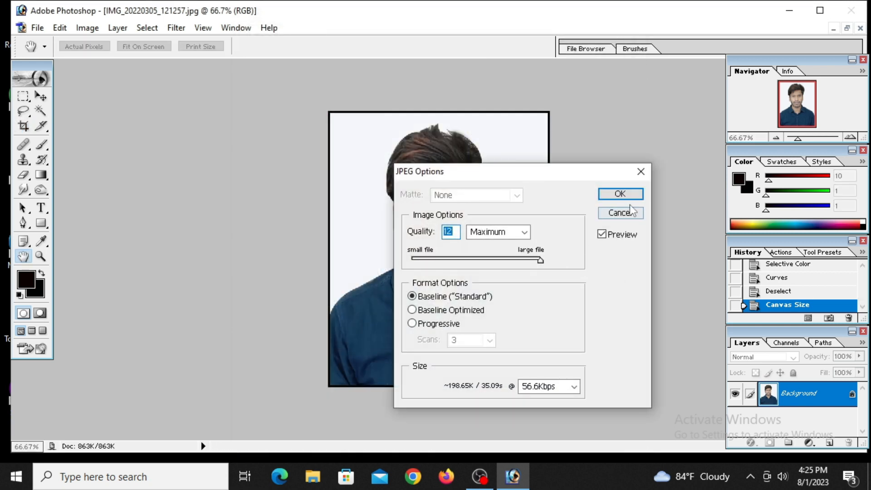
pyautogui.moveTo(504, 262); pyautogui.dragTo(557, 257)
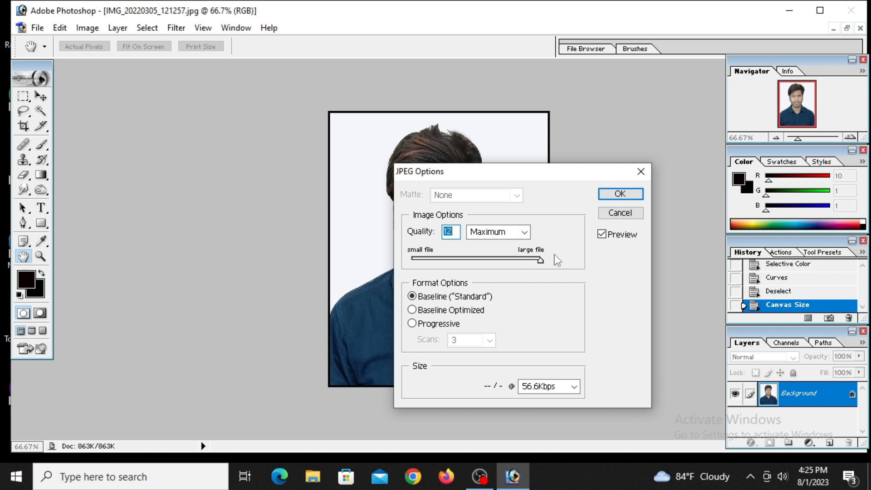
pyautogui.click(632, 193)
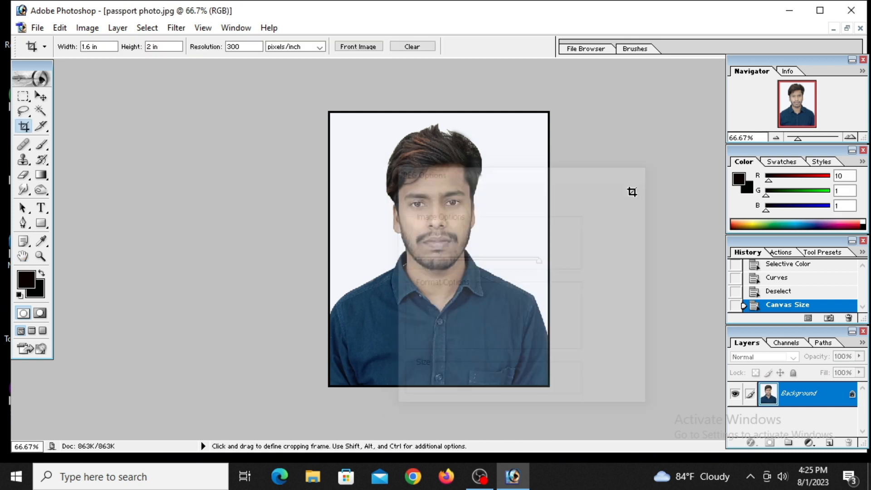
# - Switch to the desktop, view the saved passport photo in the image viewer, and close the viewer and the device message
pyautogui.click(789, 10)
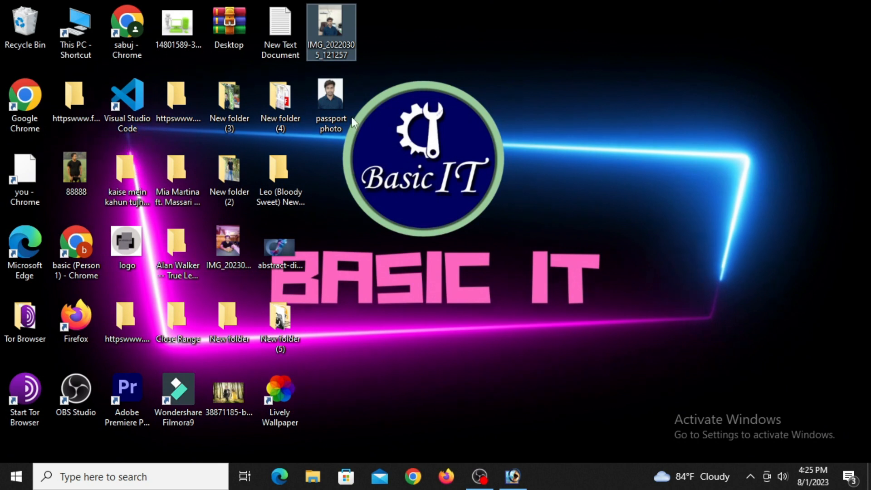
pyautogui.doubleClick(343, 108)
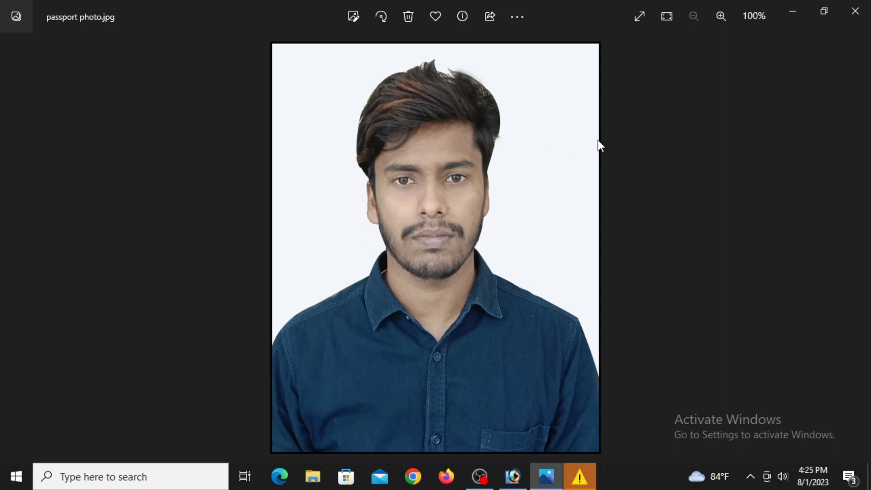
pyautogui.click(855, 11)
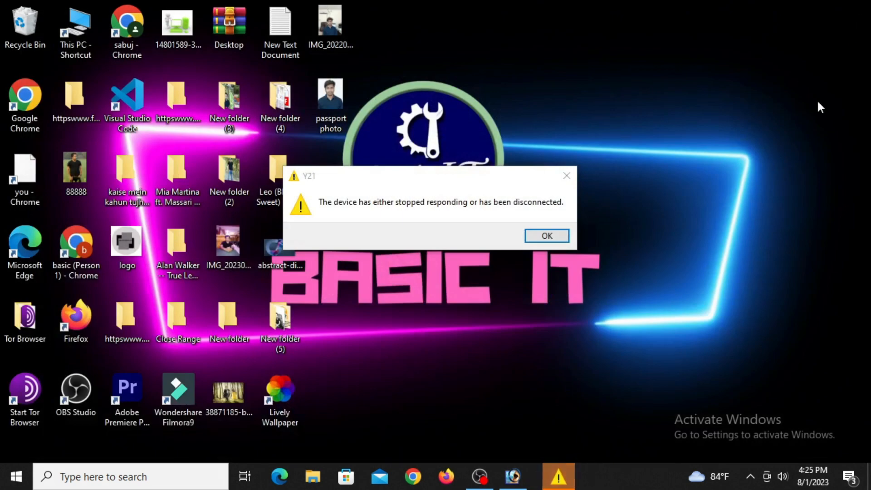
pyautogui.click(549, 235)
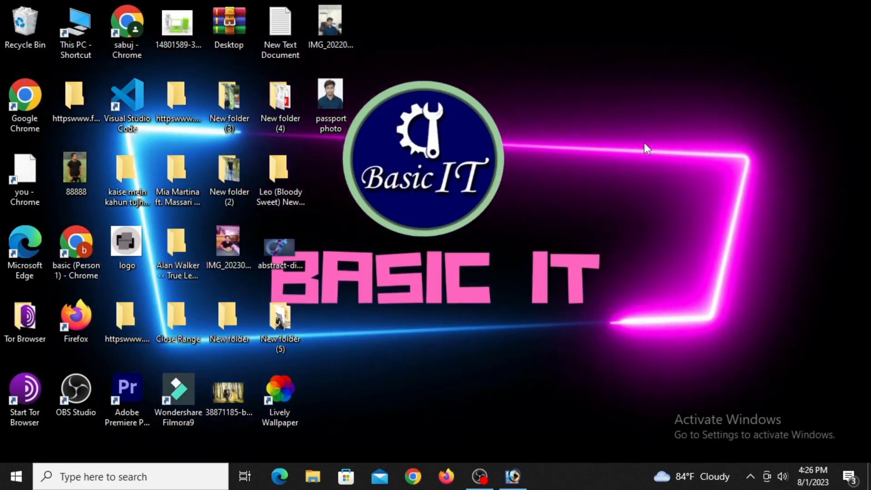